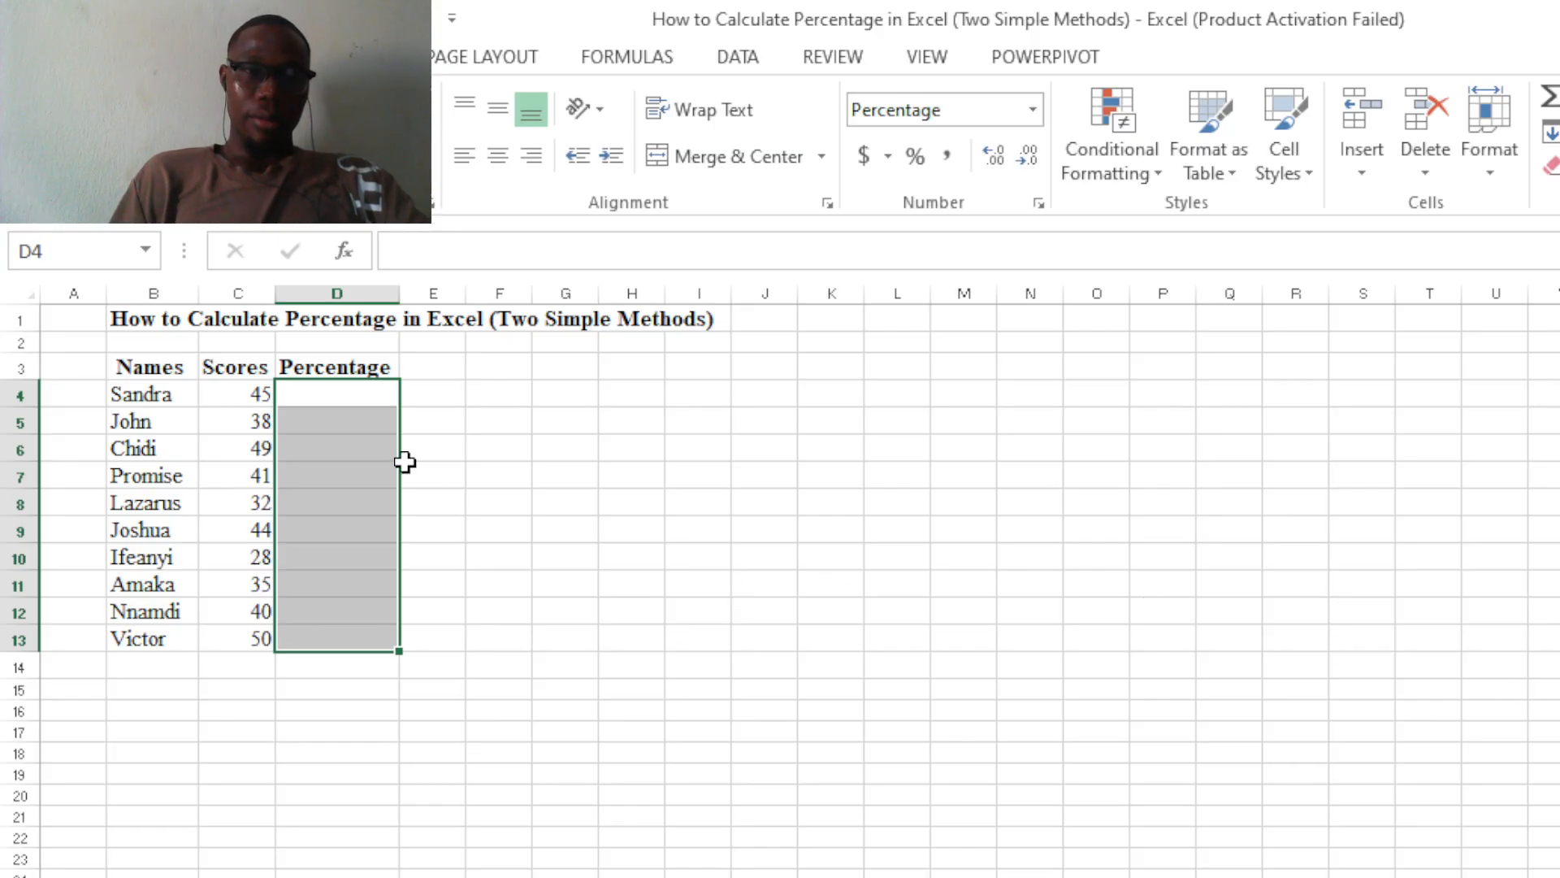
Enter =C4/SUM(C4:C13) in D4 to calculate the first score's percentage of the total.
{"action": "left_click", "coordinate": [432, 417]}
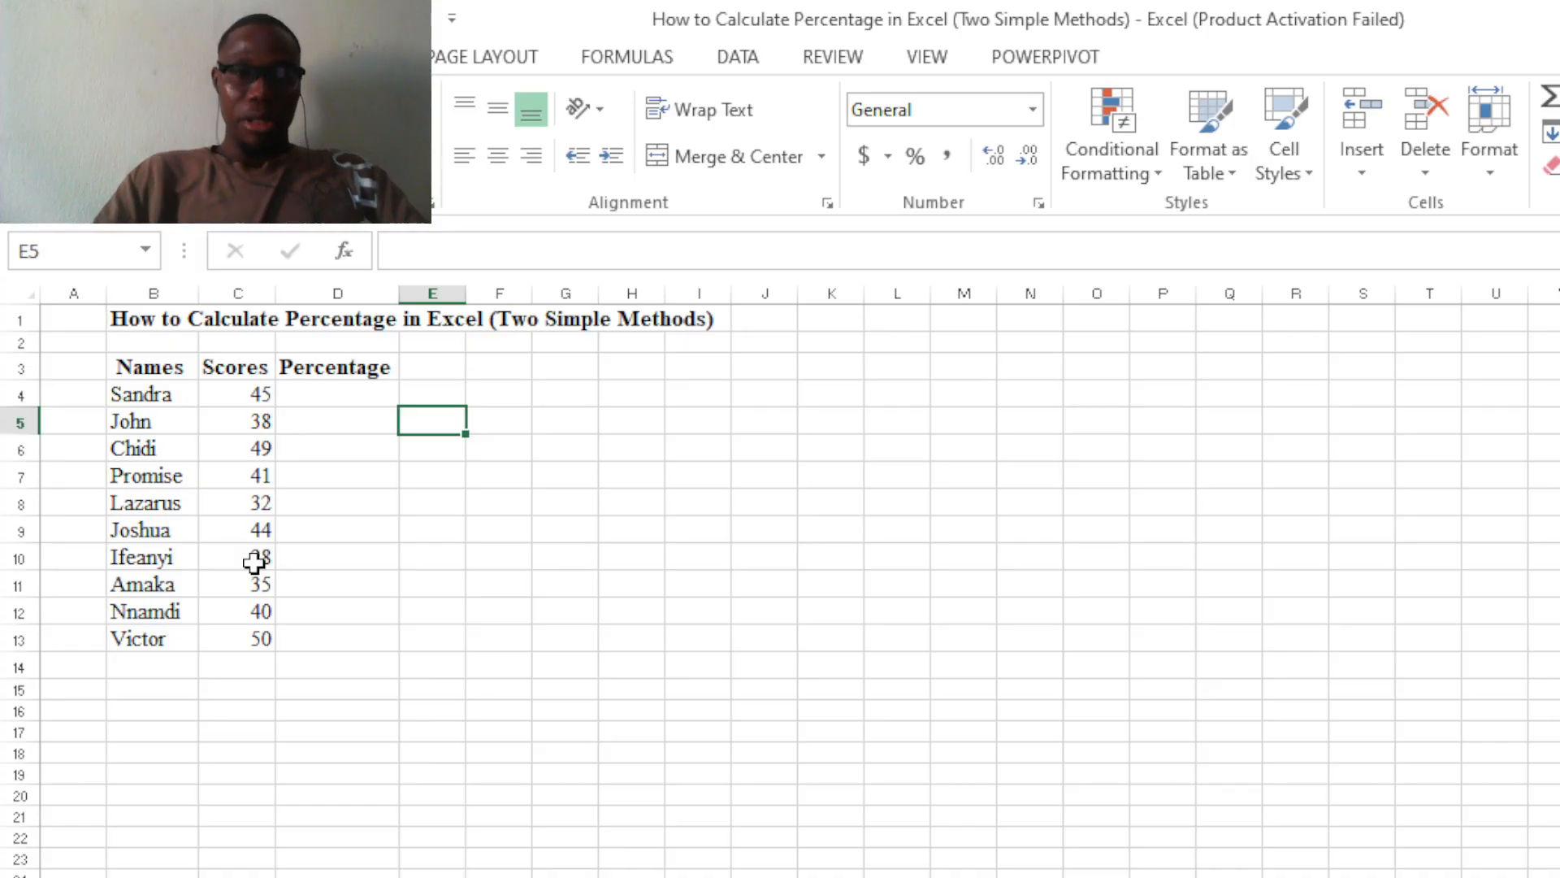
{"action": "left_click", "coordinate": [335, 388]}
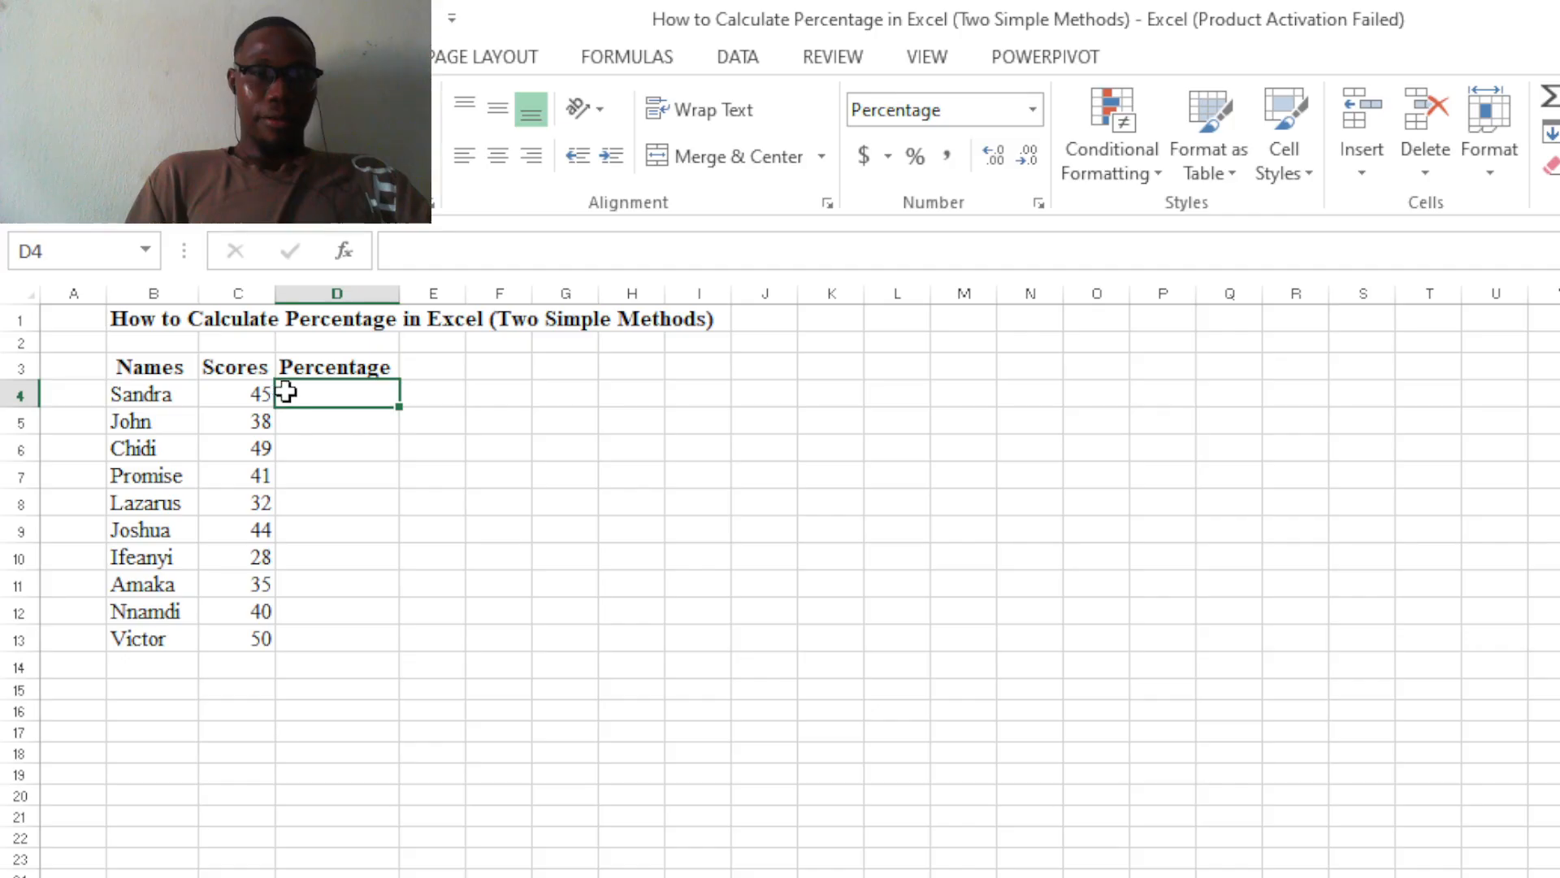
{"action": "type", "text": "="}
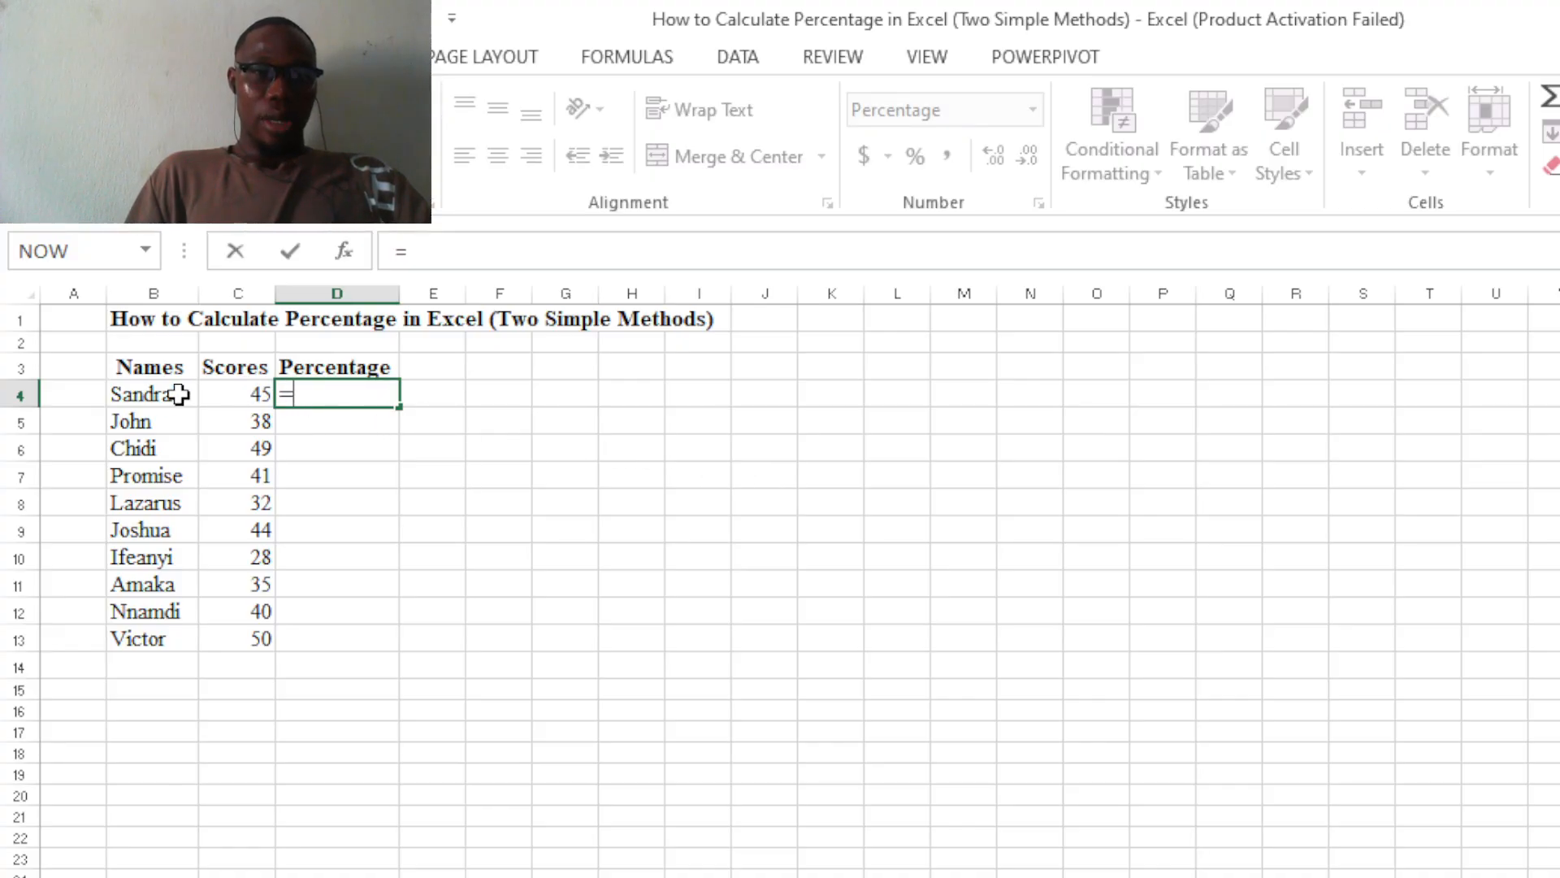
{"action": "left_click", "coordinate": [238, 397]}
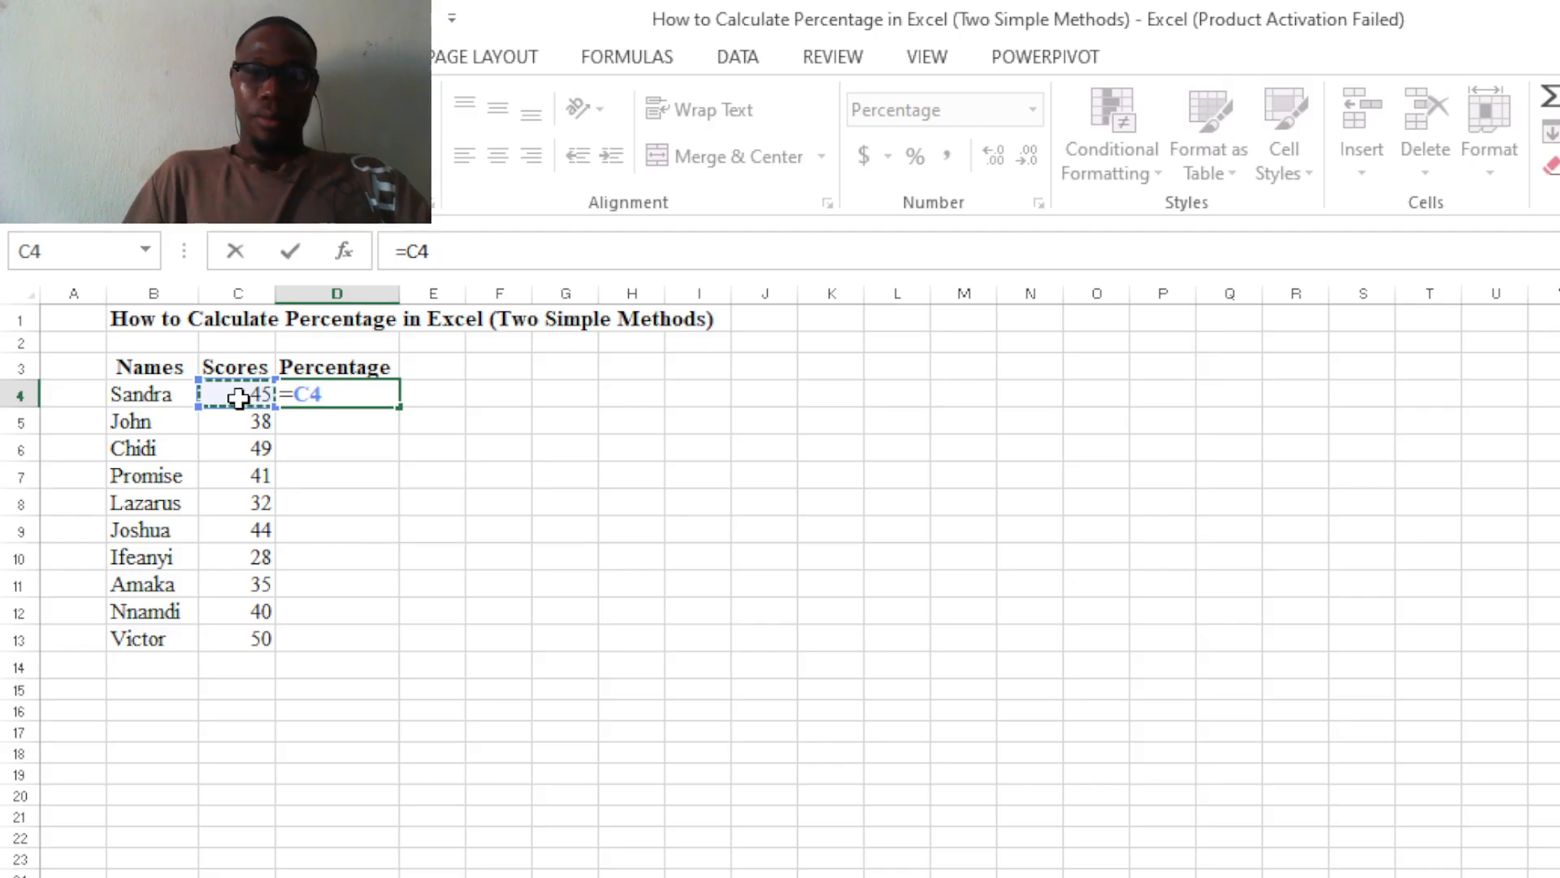
{"action": "type", "text": "/"}
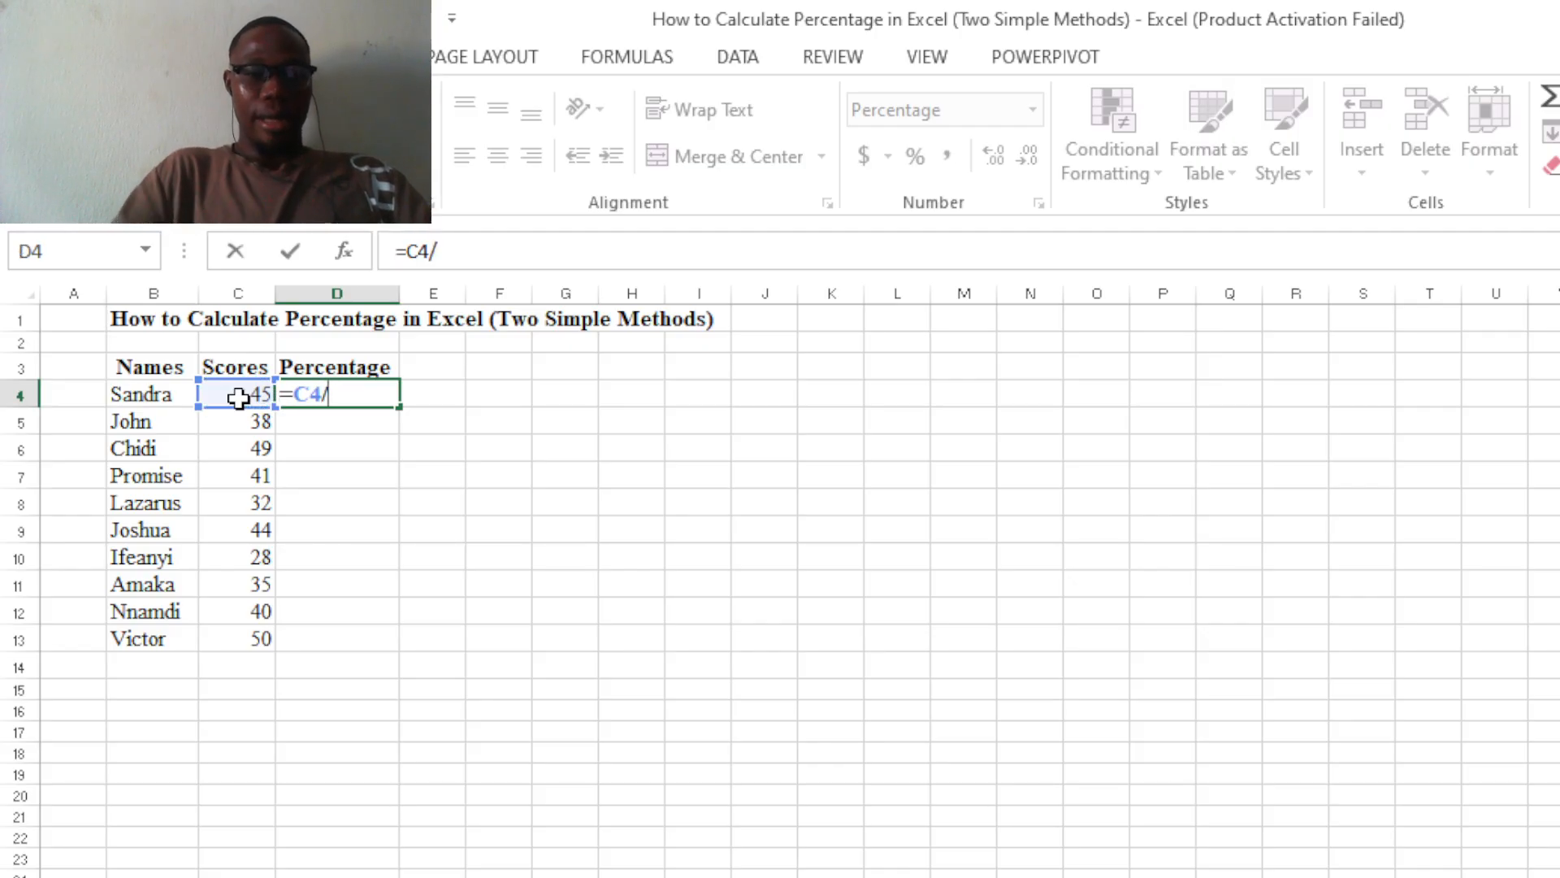
{"action": "type", "text": "sum"}
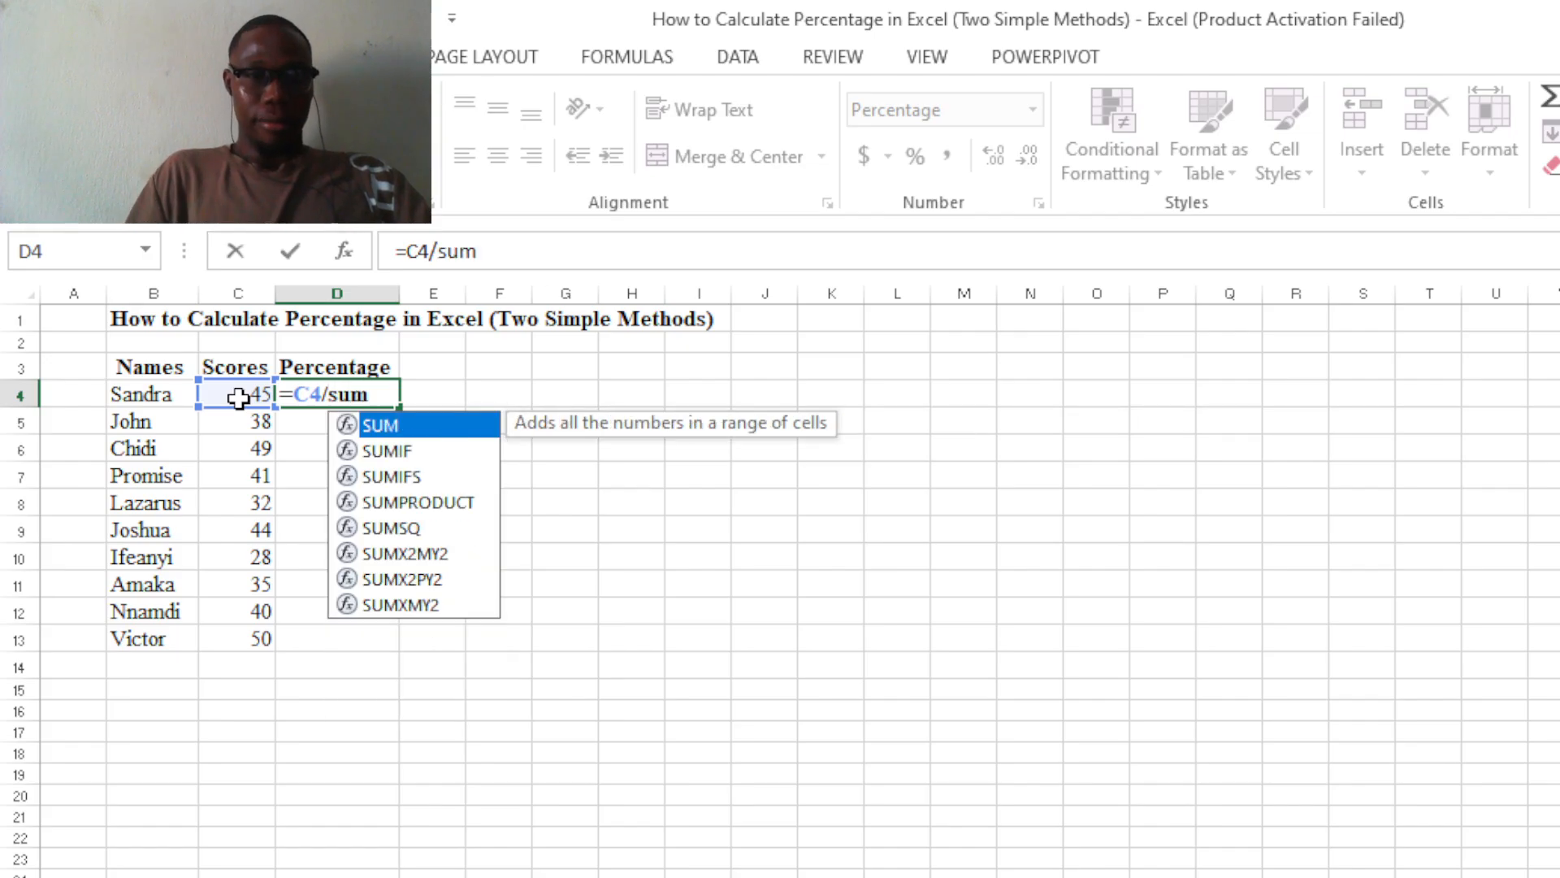
{"action": "double_click", "coordinate": [437, 427]}
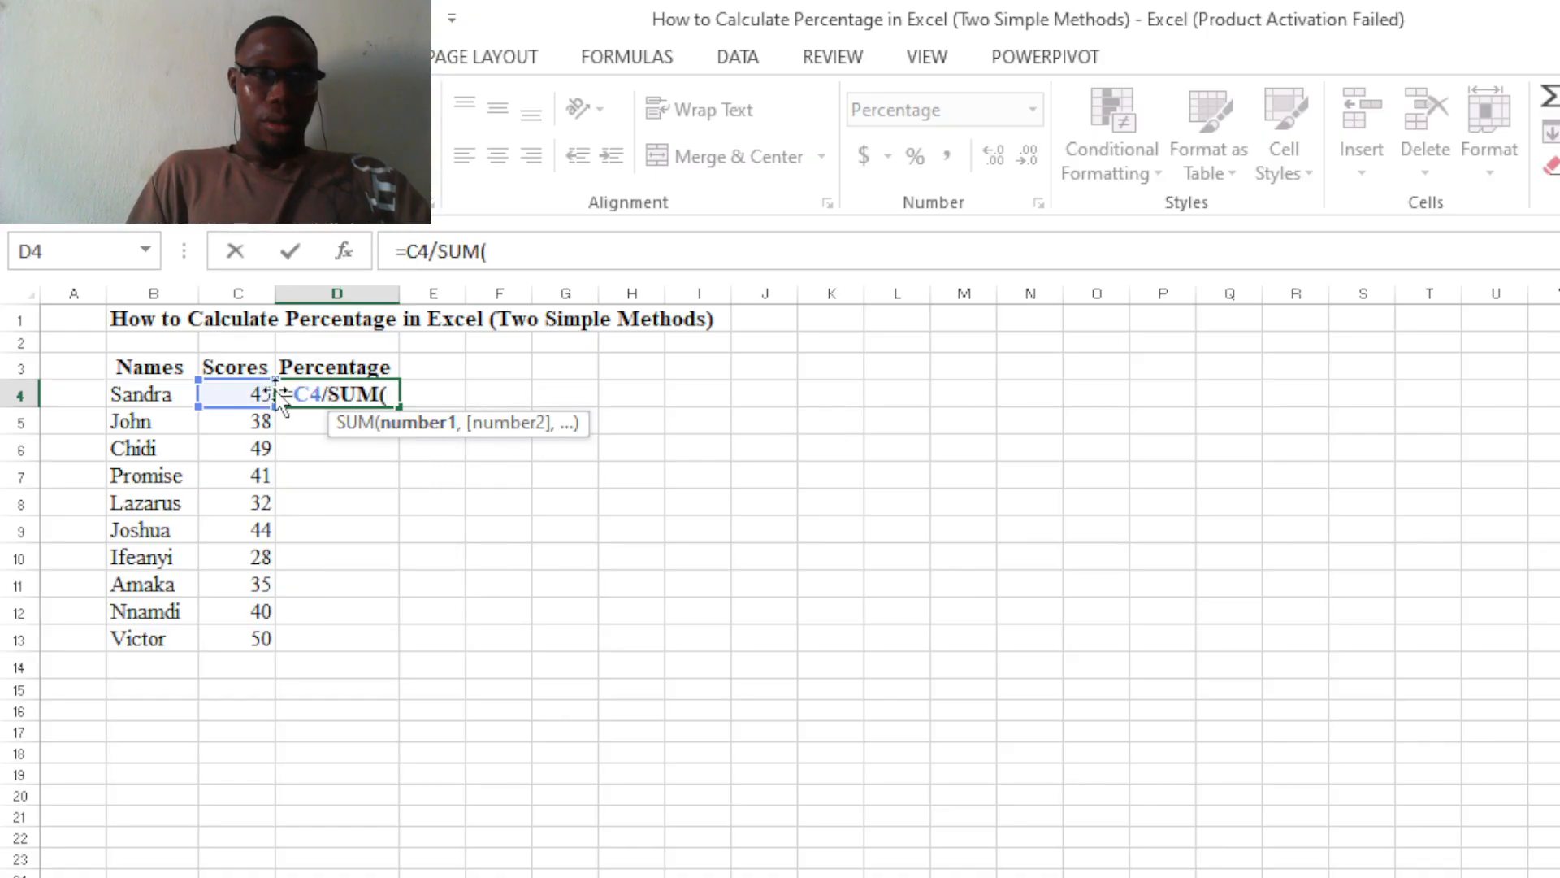
{"action": "left_click", "coordinate": [246, 394]}
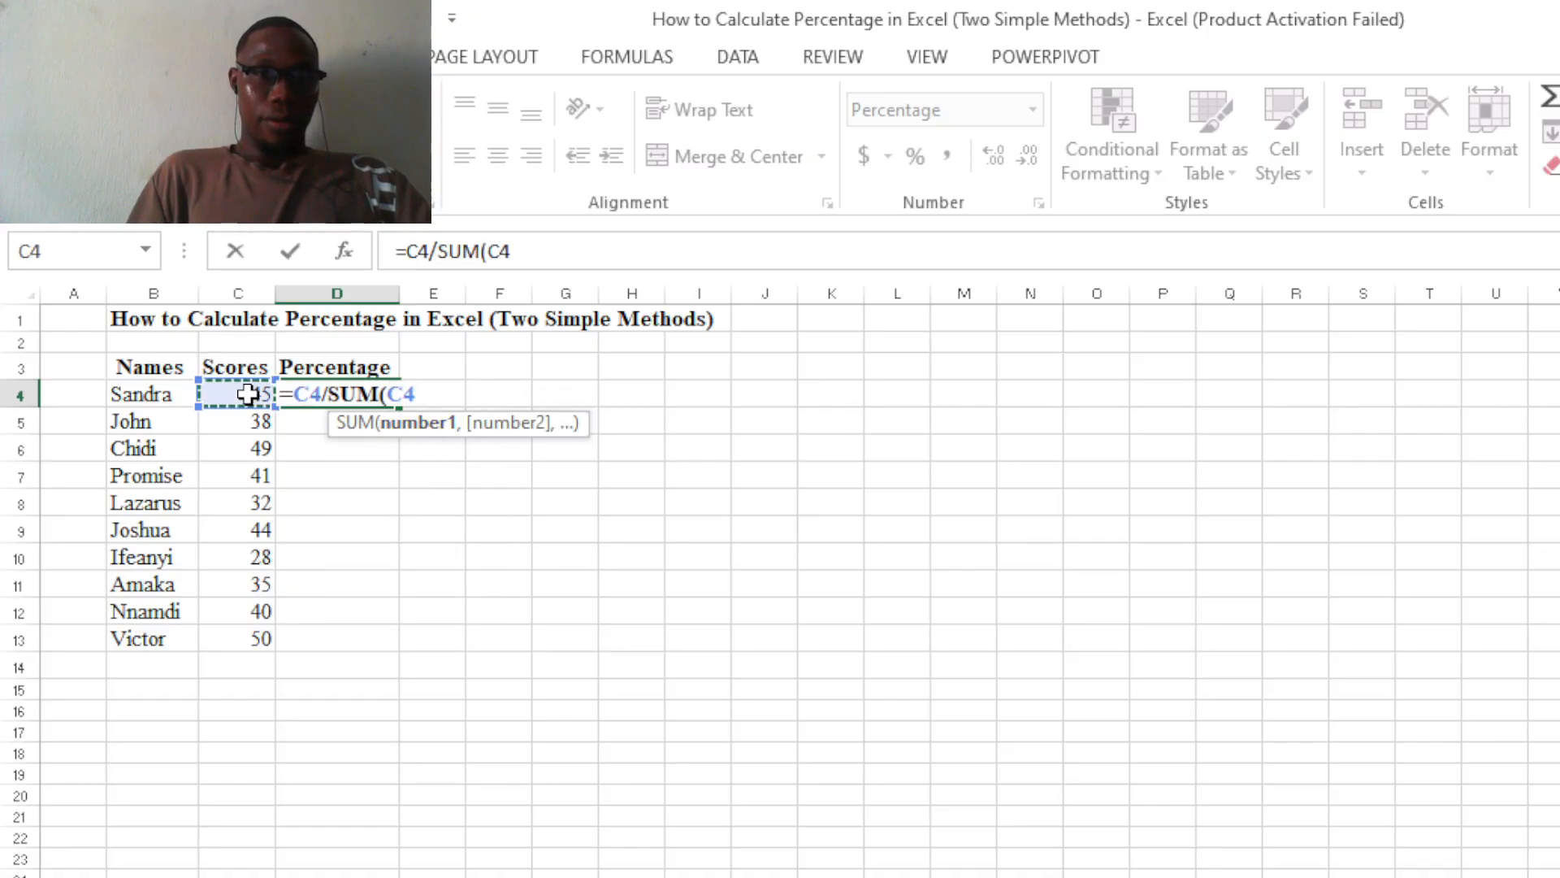
{"action": "left_click_drag", "start_coordinate": [247, 394], "coordinate": [252, 633]}
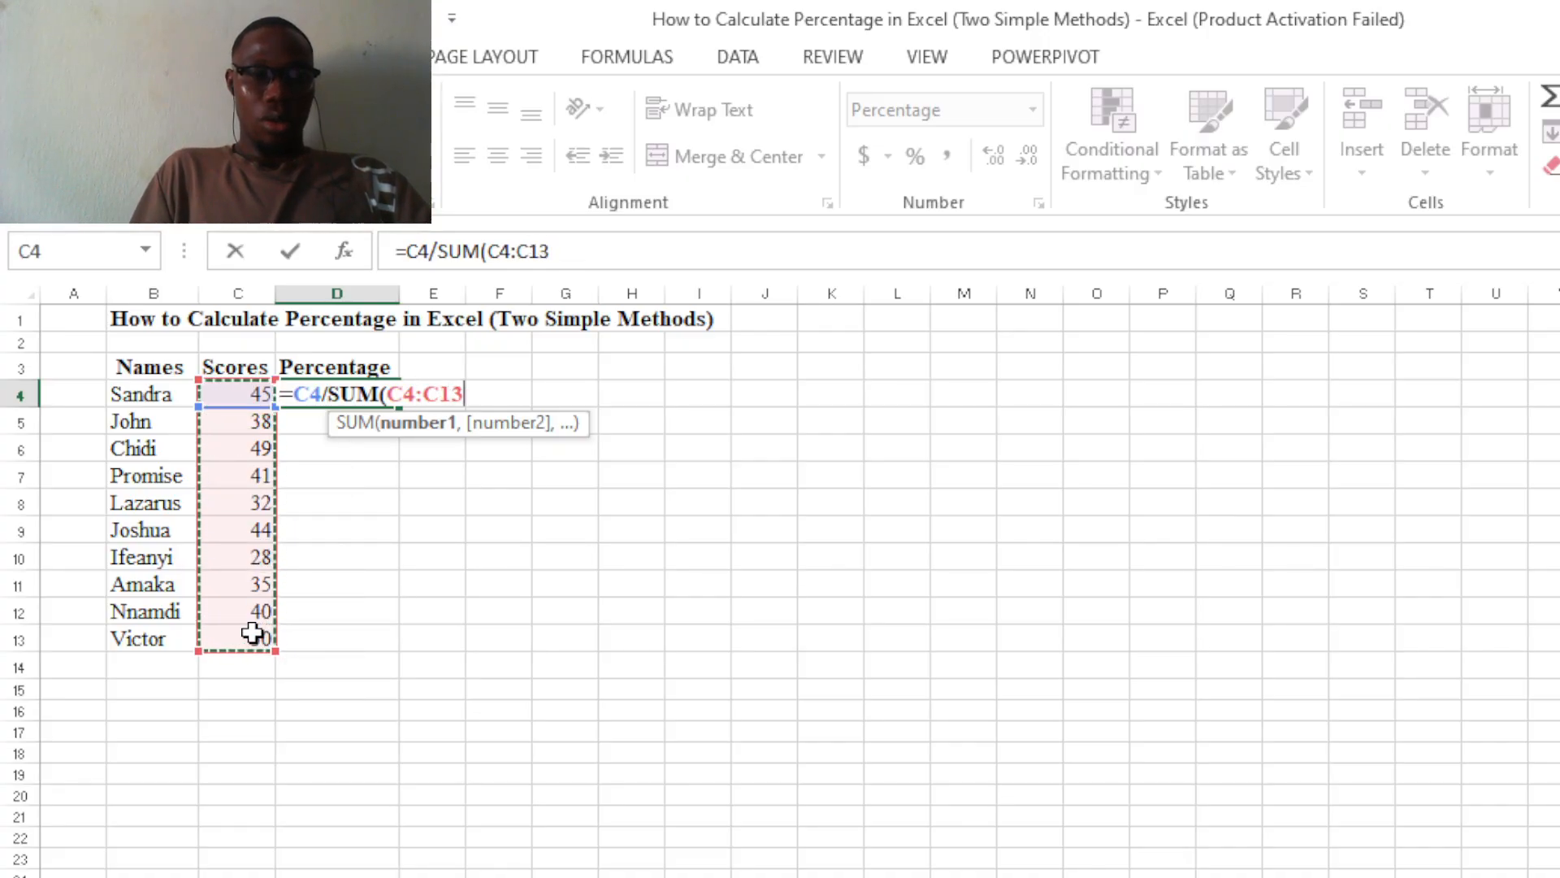
{"action": "type", "text": ")"}
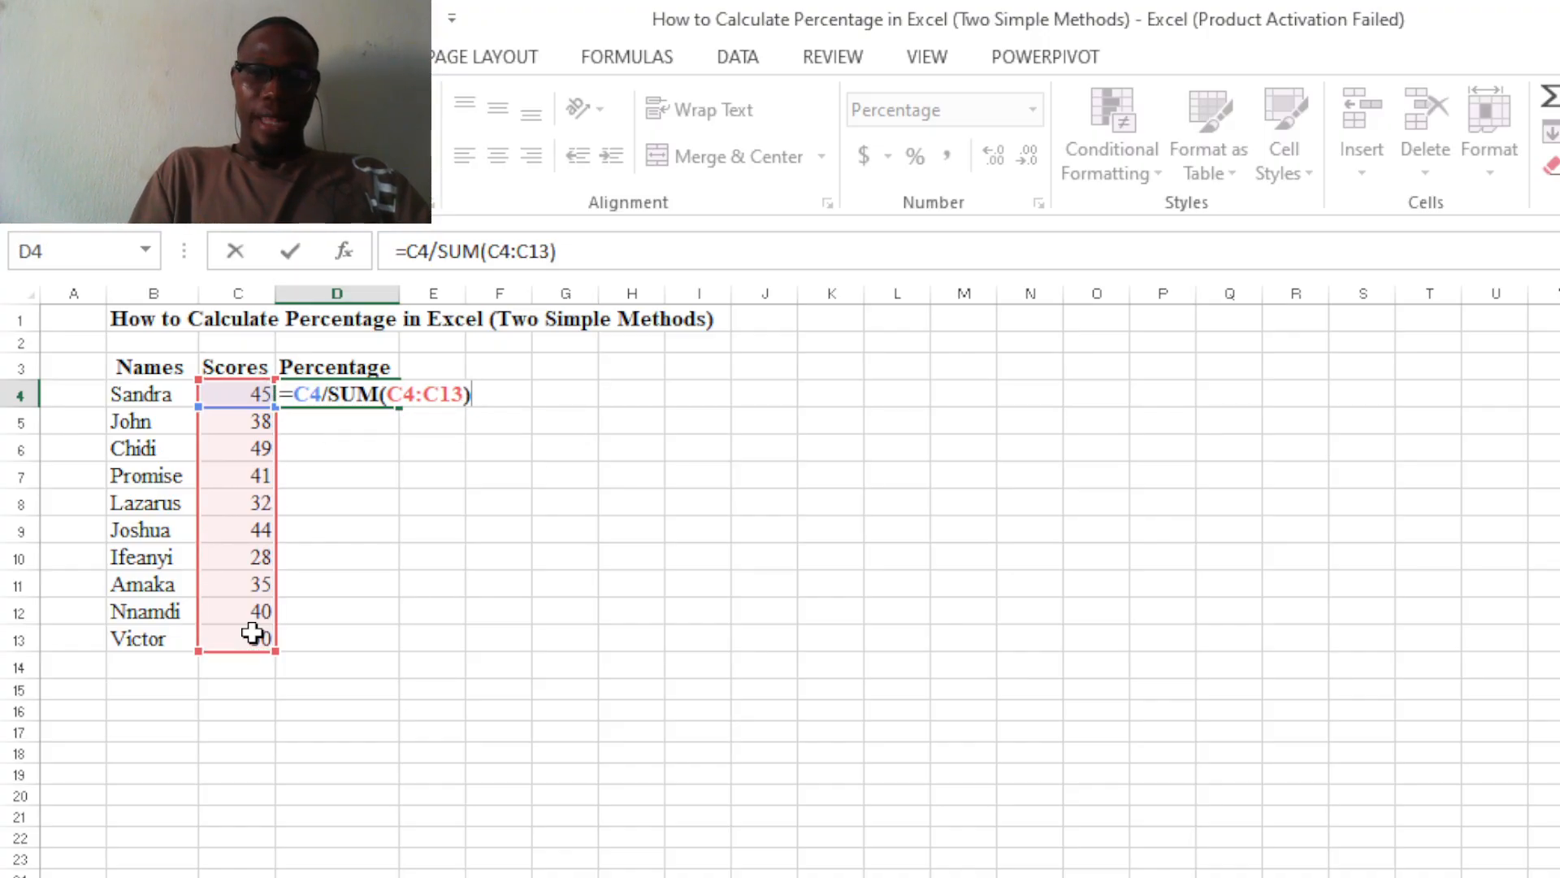
{"action": "key", "text": "Return"}
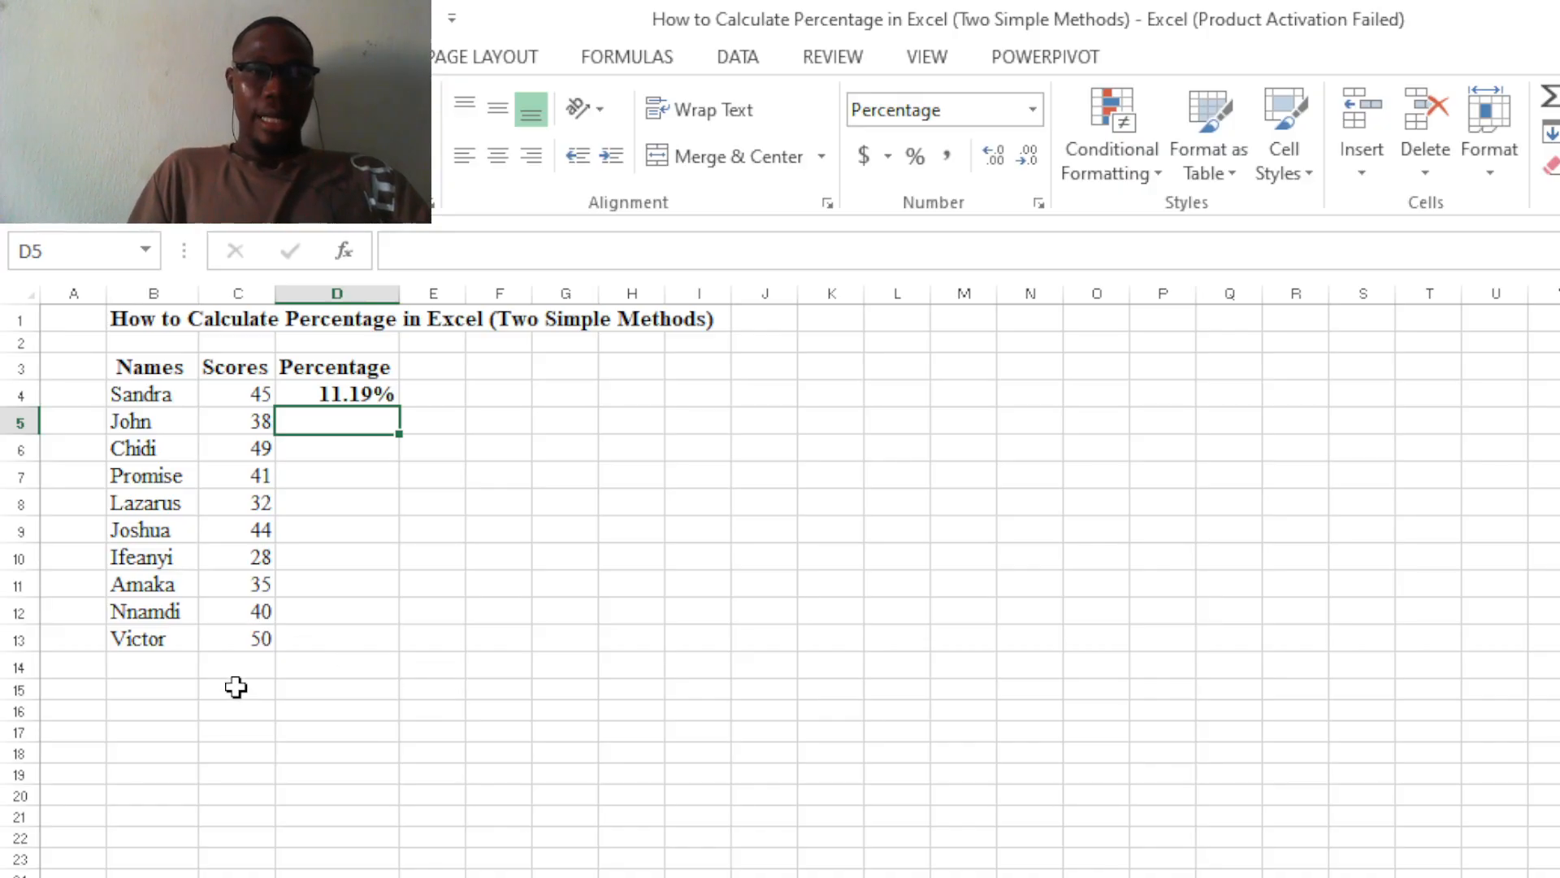
Fill the relative-reference percentage formula from D4 down to D13.
{"action": "left_click", "coordinate": [331, 391]}
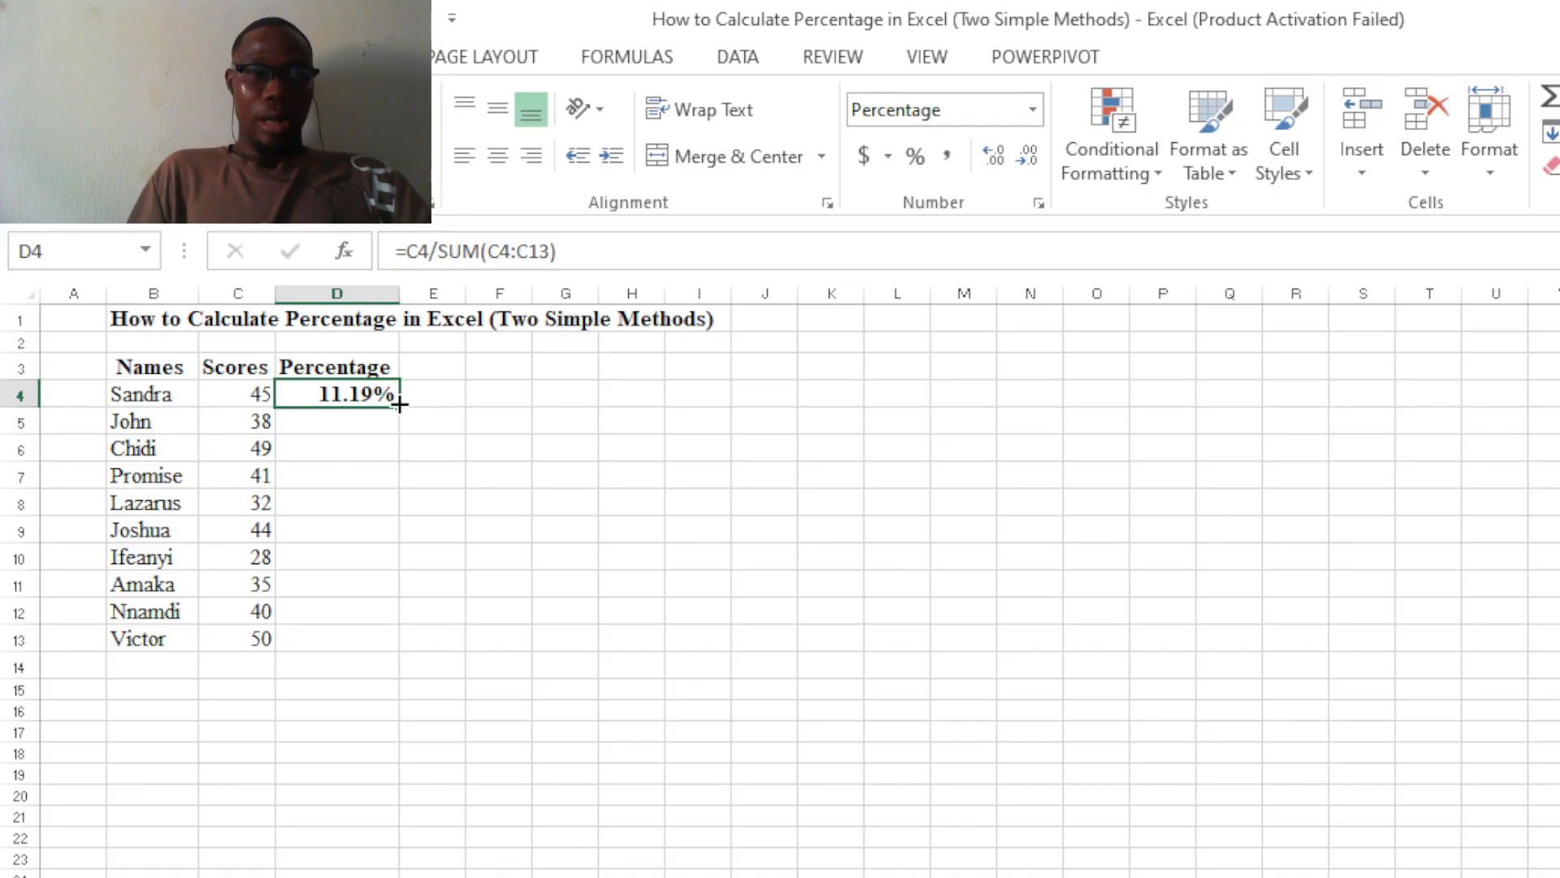
{"action": "left_click_drag", "start_coordinate": [400, 404], "coordinate": [352, 638]}
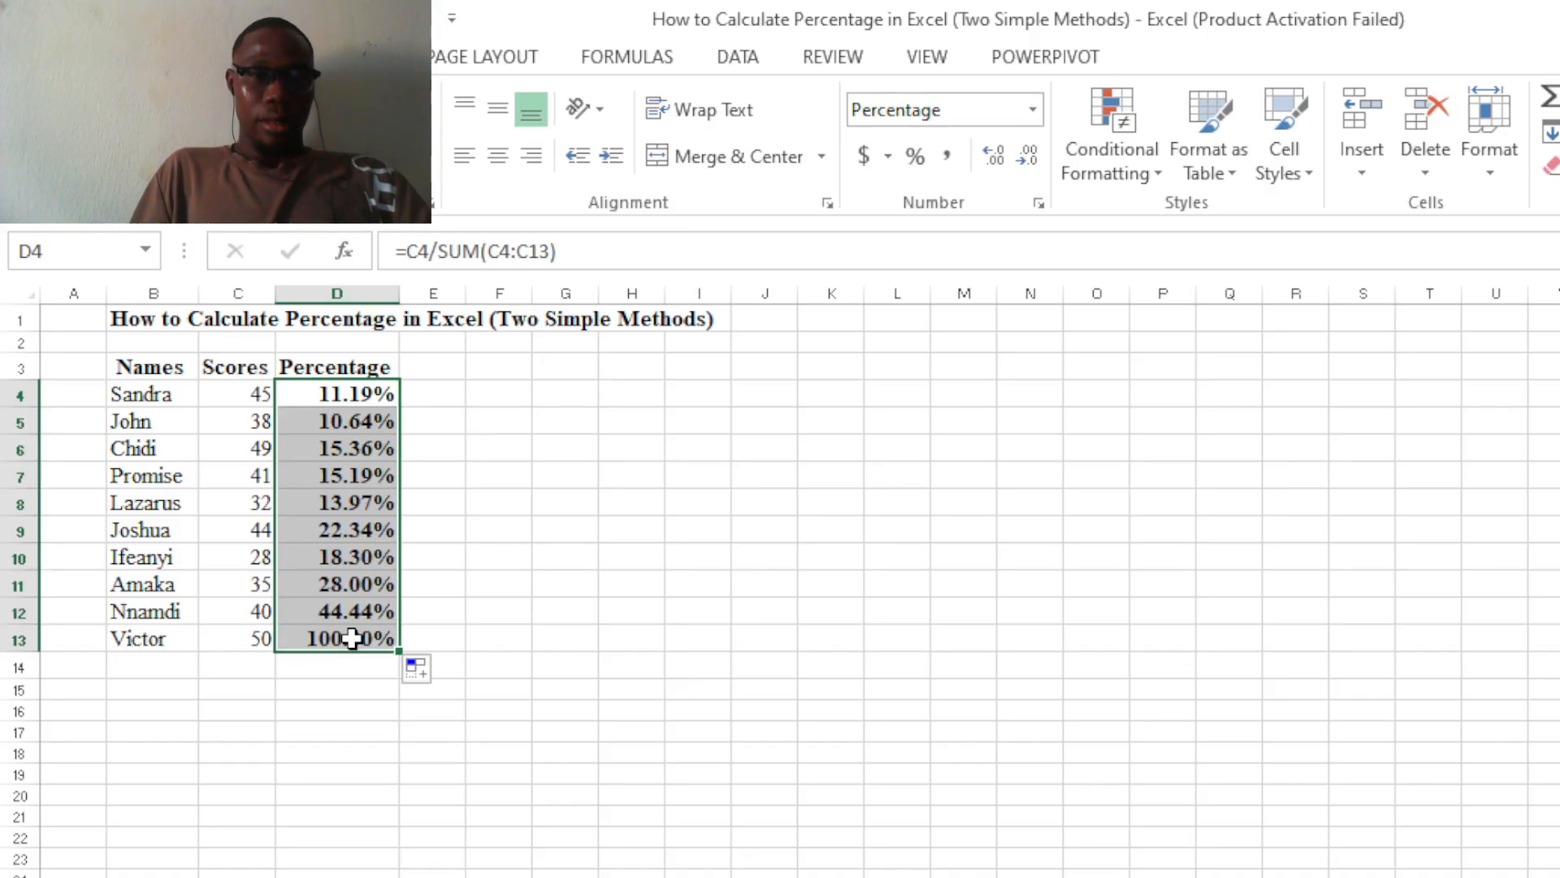
{"action": "left_click", "coordinate": [893, 582]}
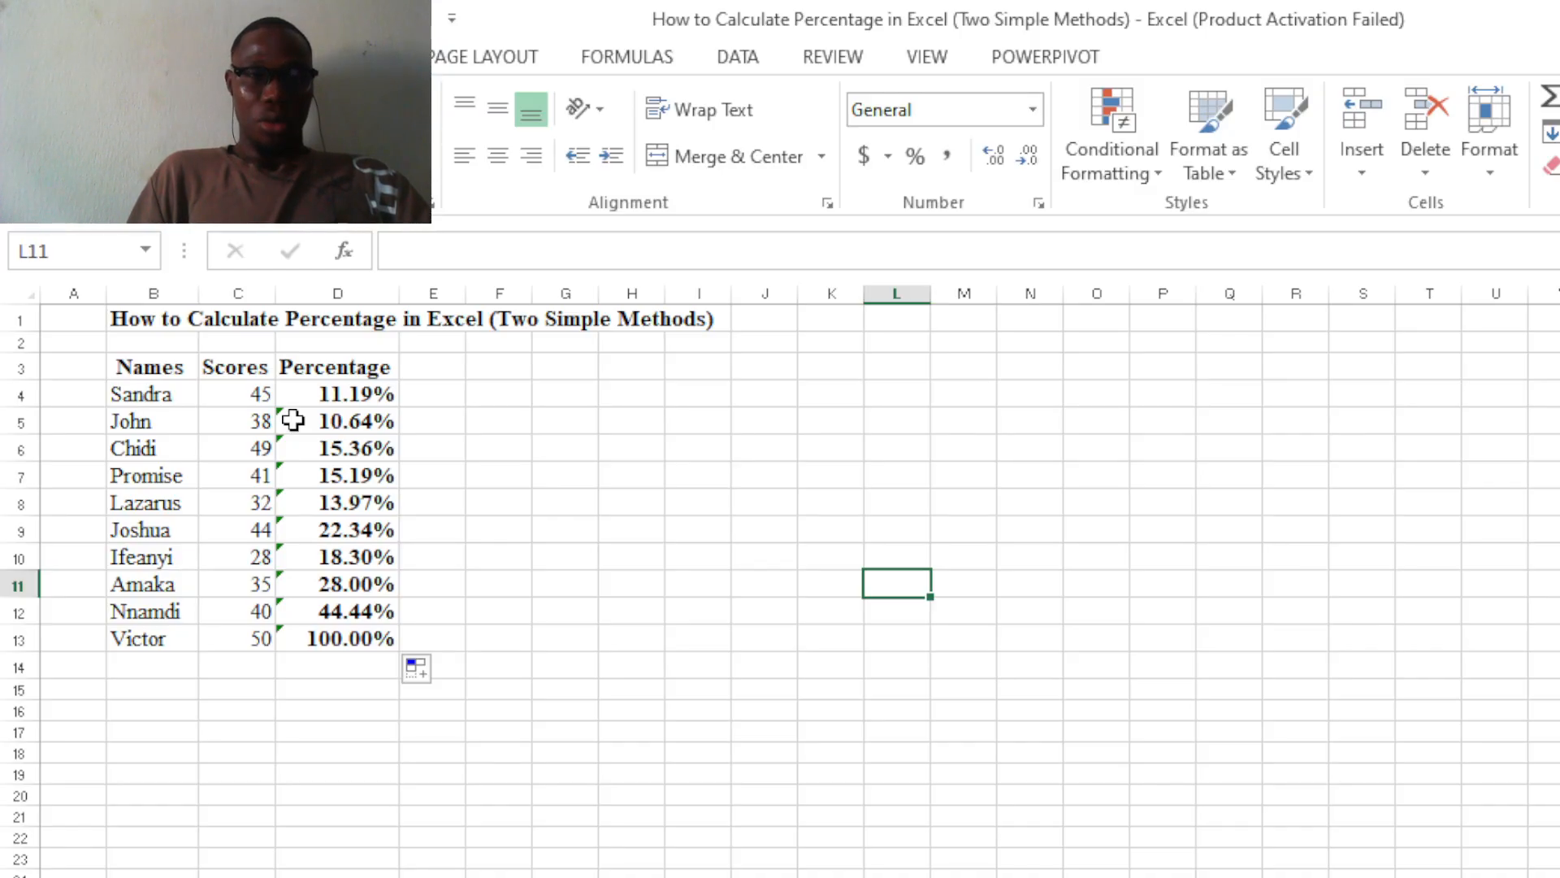
Make the start of the SUM range in D4's formula absolute as $C$4.
{"action": "left_click", "coordinate": [342, 395]}
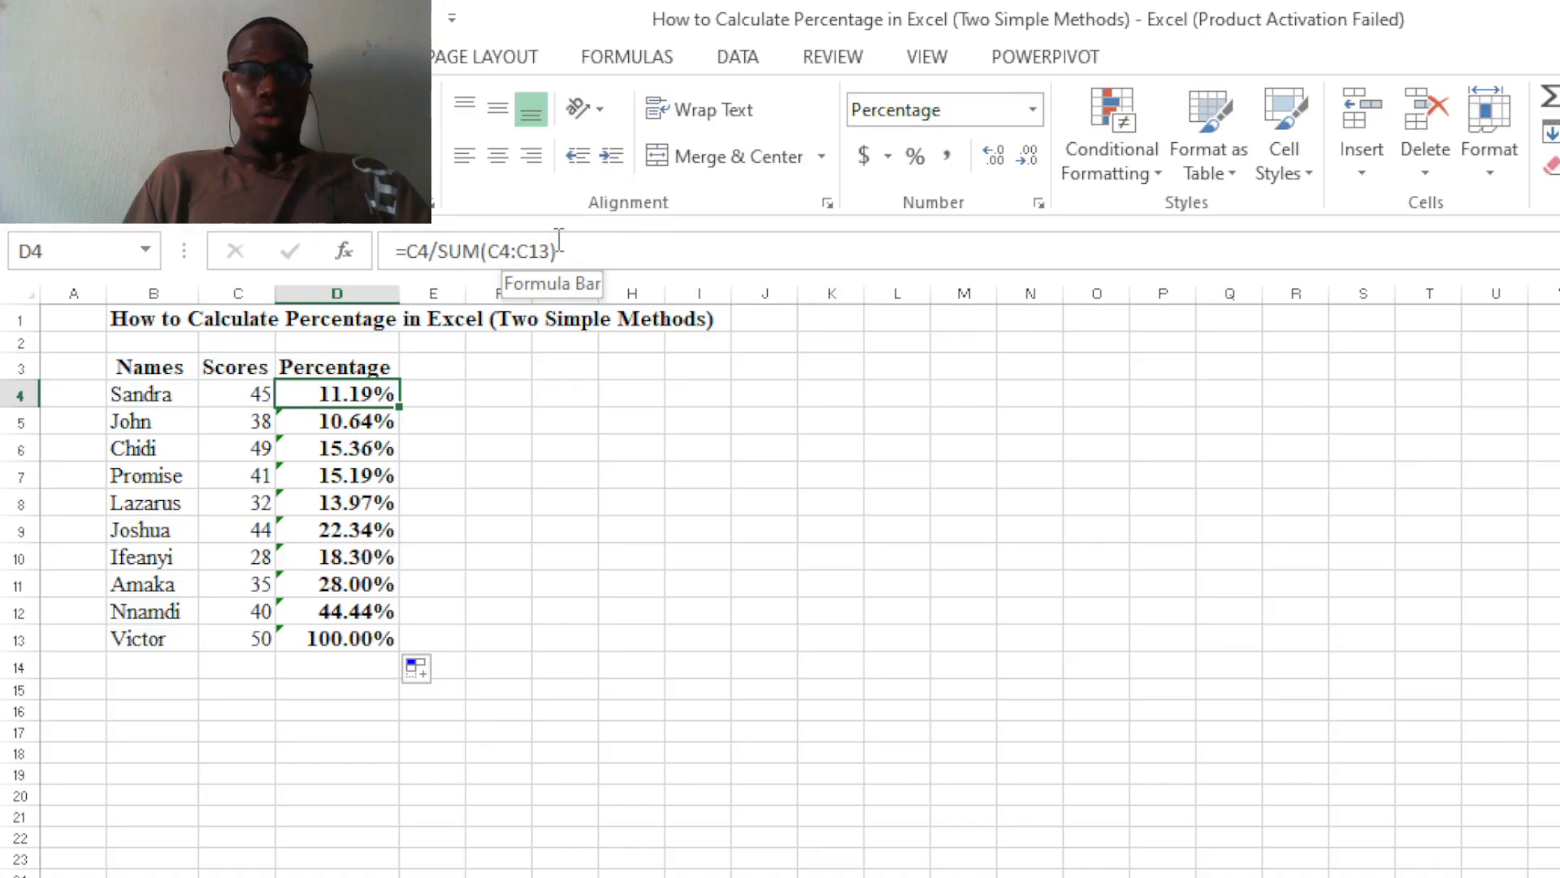
{"action": "left_click", "coordinate": [495, 259]}
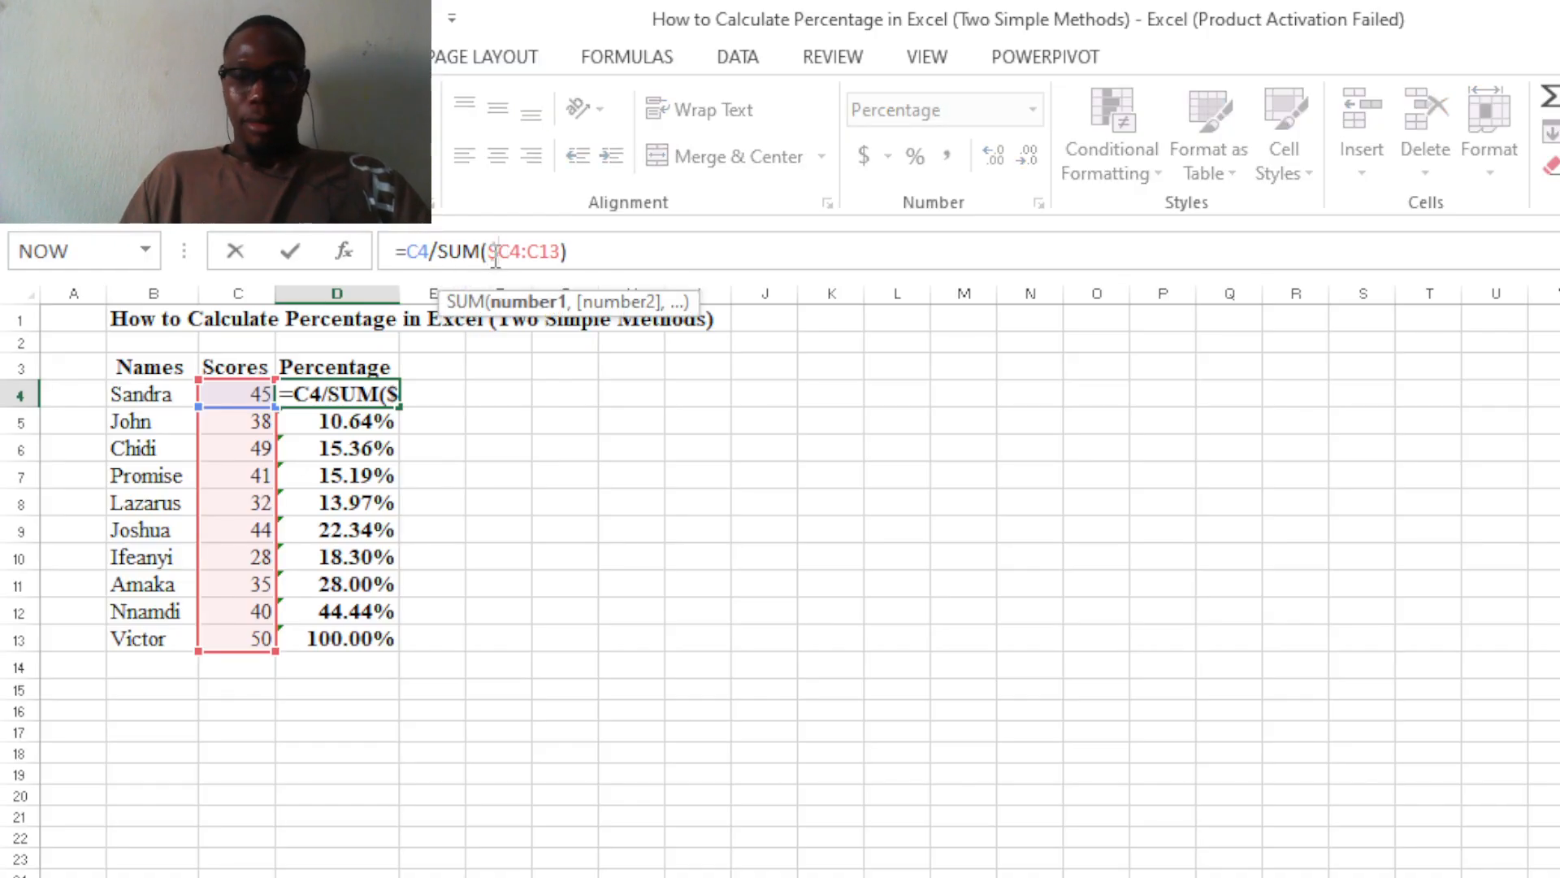
{"action": "type", "text": "$"}
{"action": "key", "text": "Right"}
{"action": "type", "text": "$"}
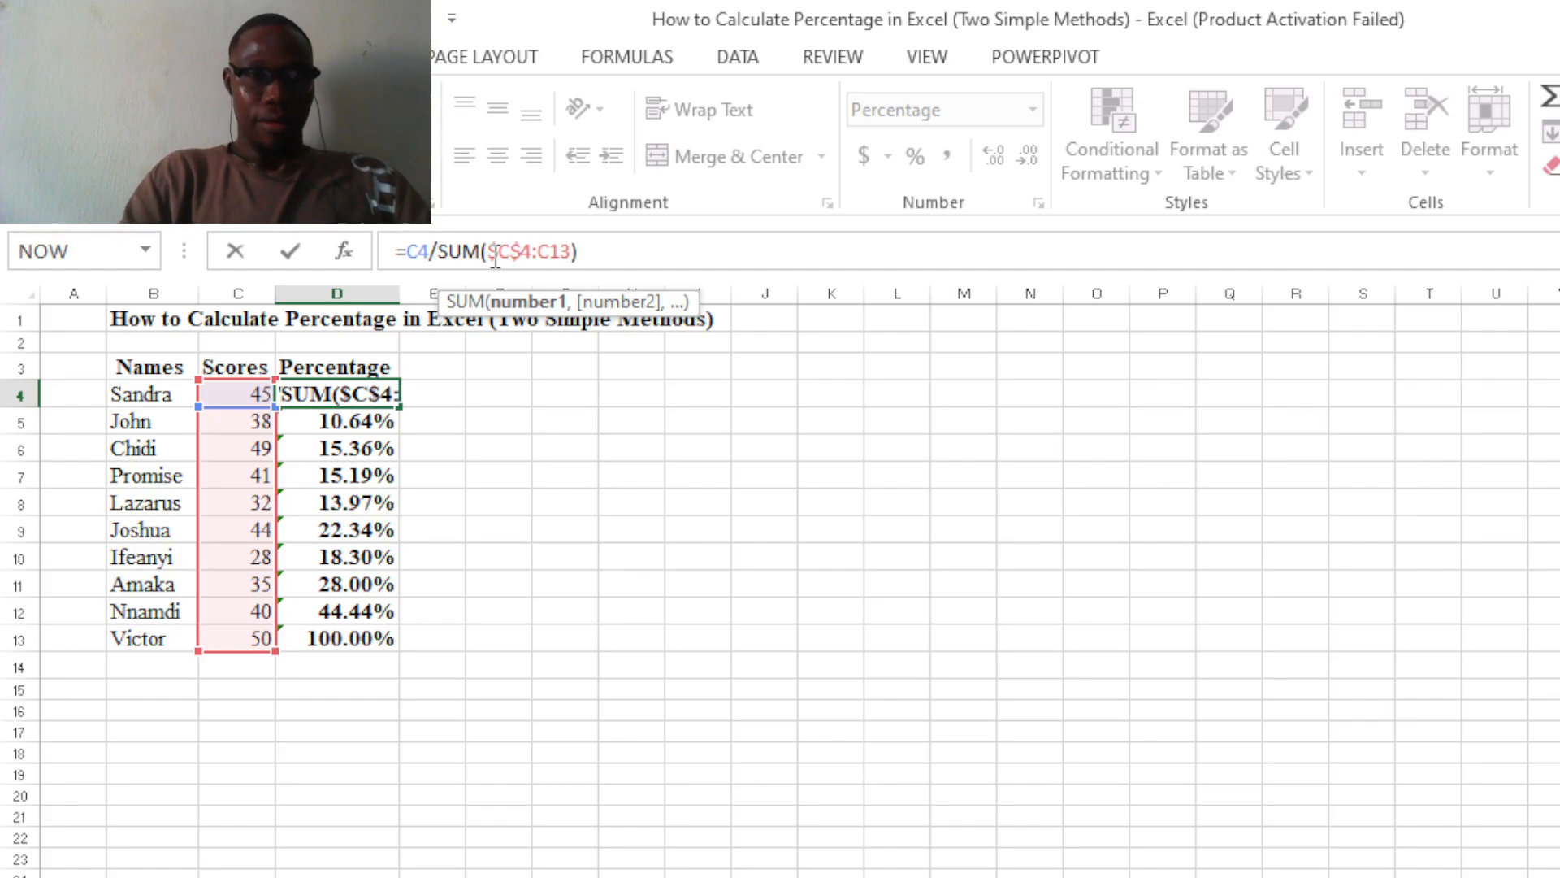
Make the end of the SUM range absolute as well, completing D4's formula as =C4/SUM($C$4:$C$13).
{"action": "key", "text": "Right"}
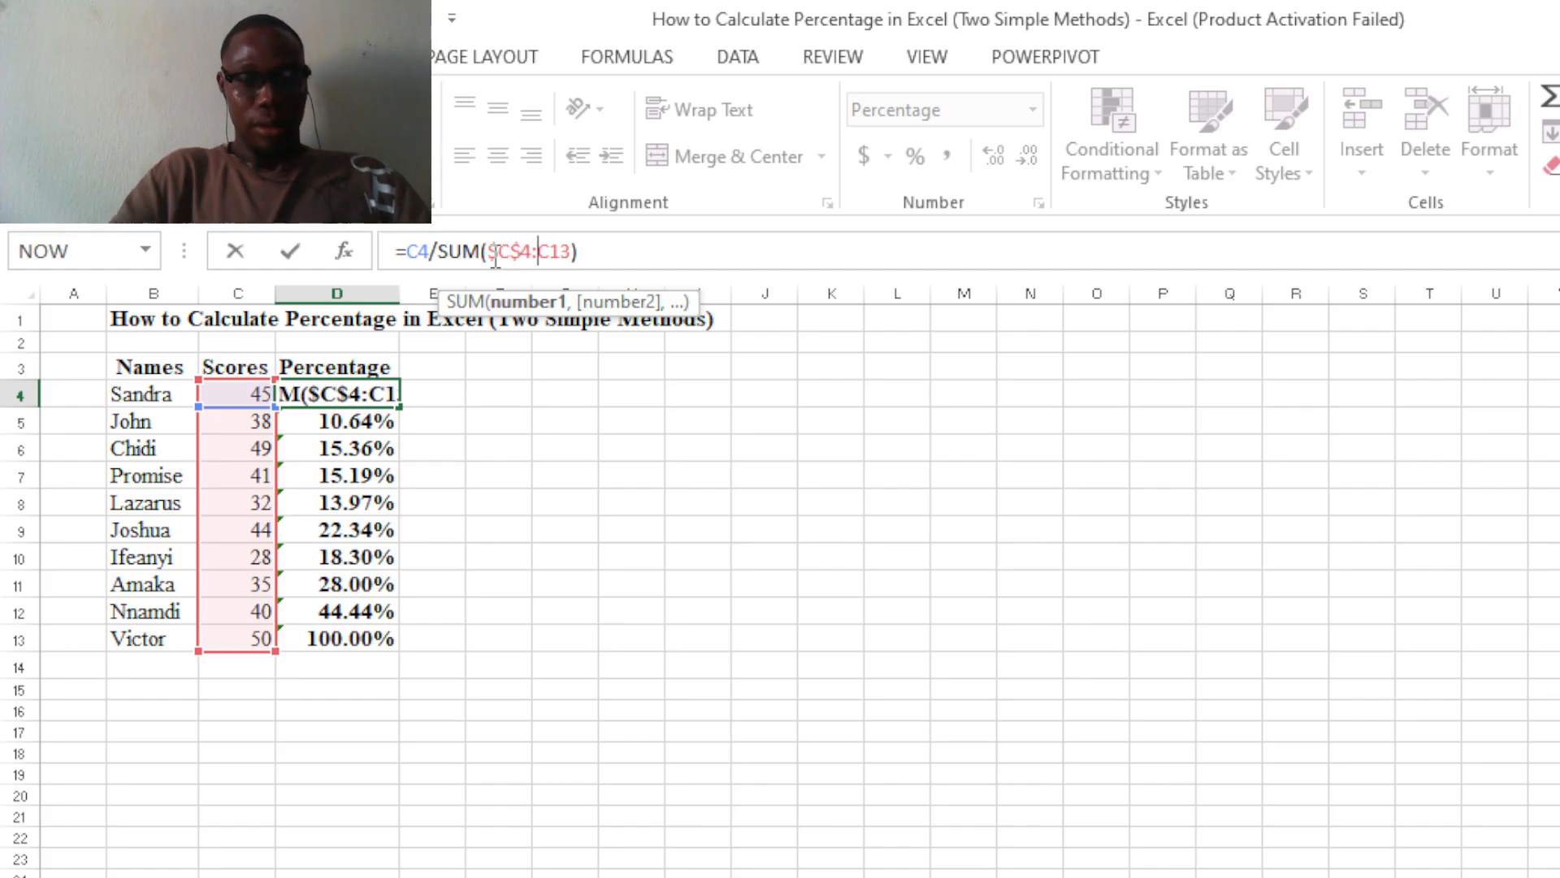
{"action": "type", "text": "#"}
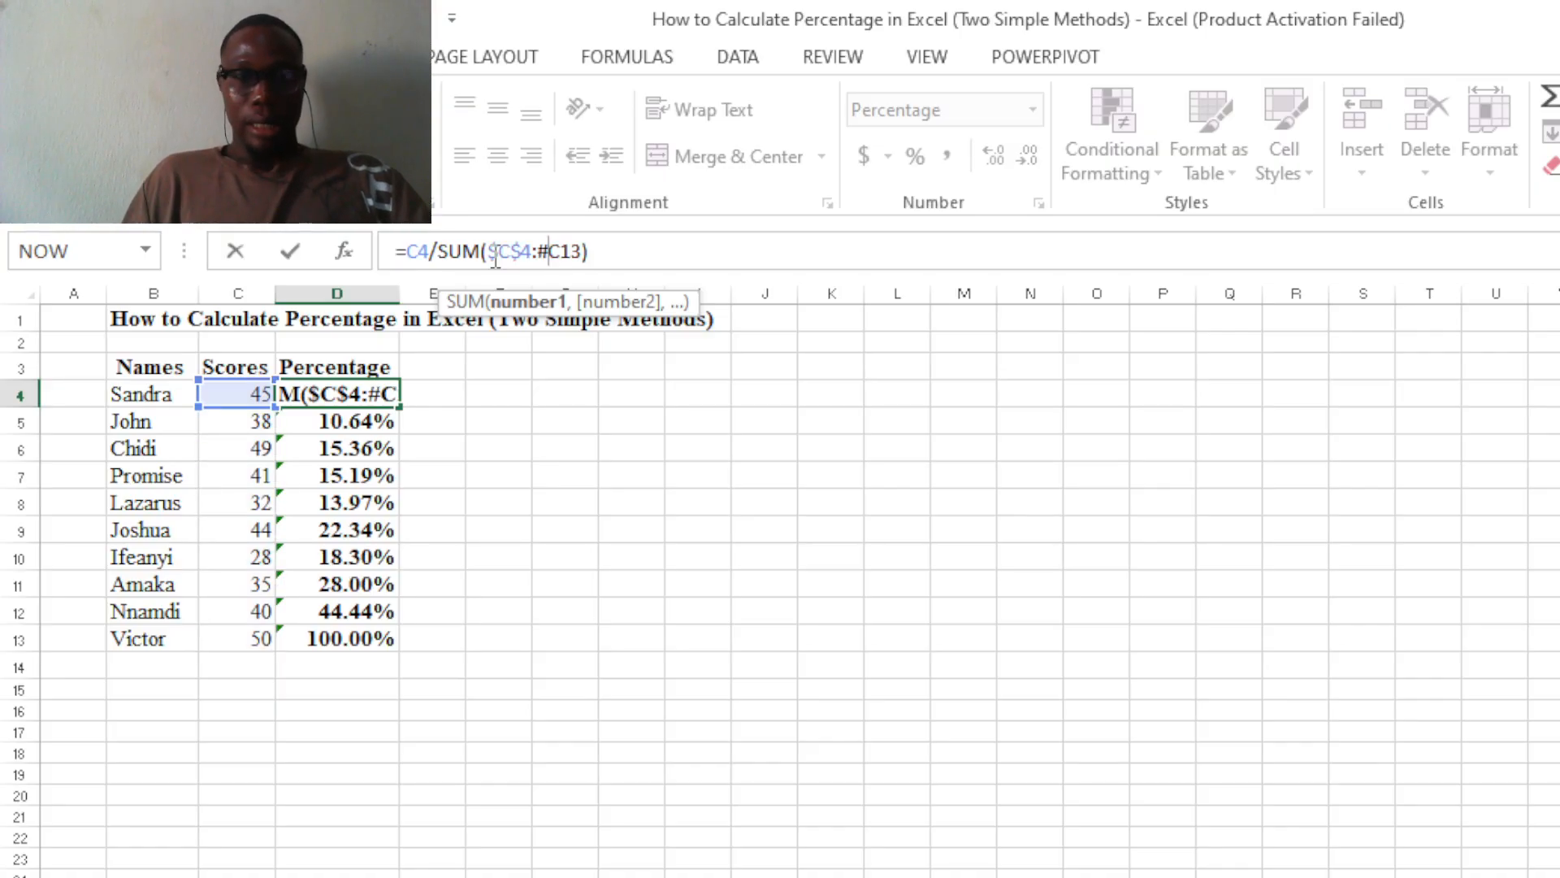
{"action": "key", "text": "Right"}
{"action": "key", "text": "Right"}
{"action": "key", "text": "Left"}
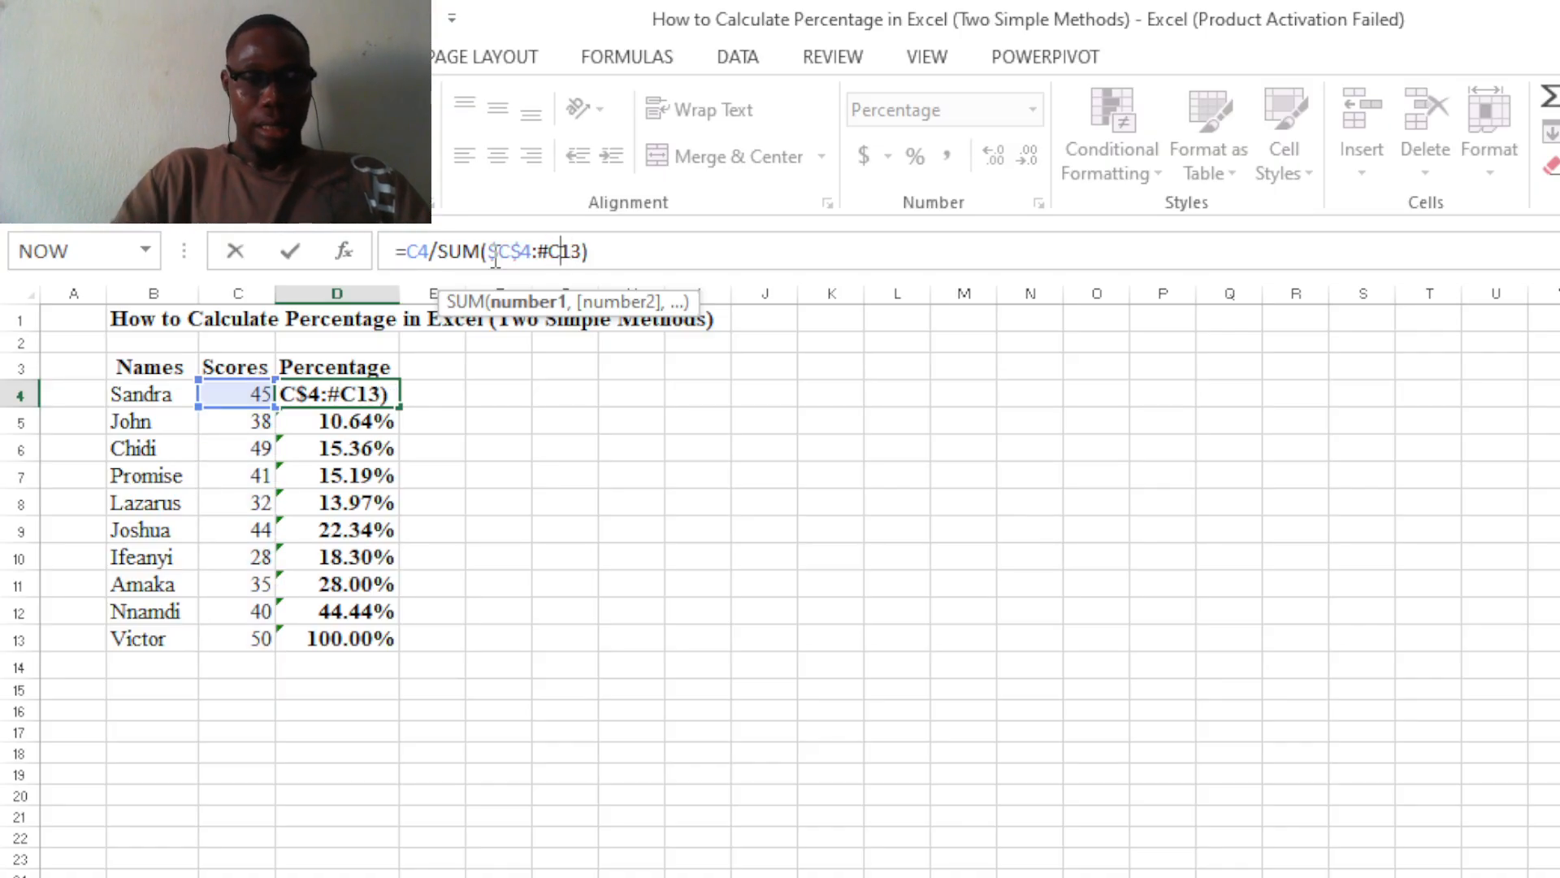
{"action": "type", "text": "#"}
{"action": "key", "text": "BackSpace"}
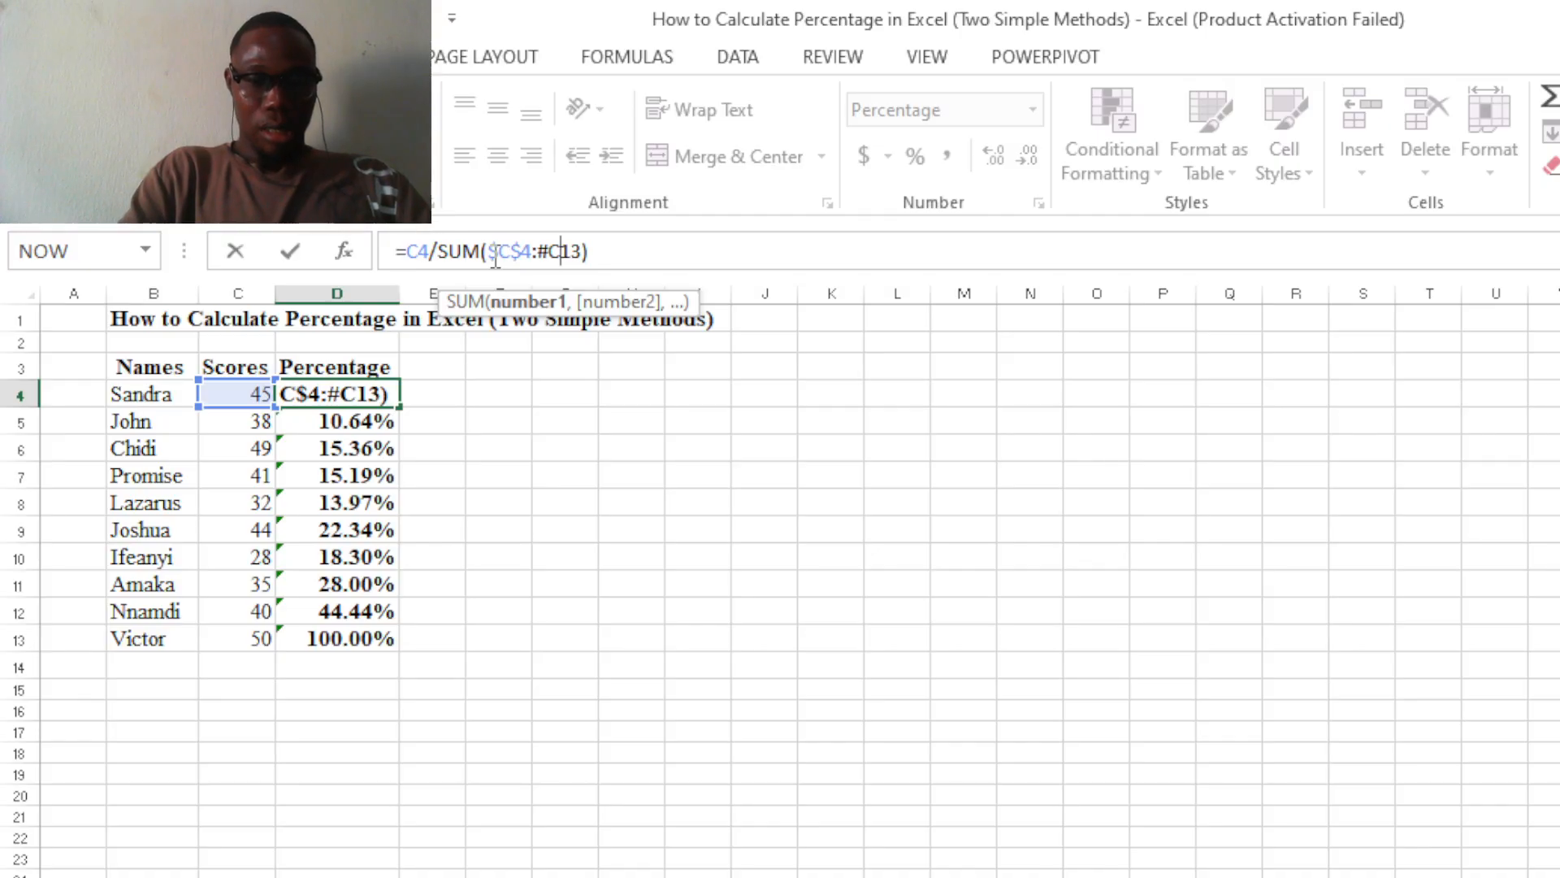
{"action": "type", "text": "$"}
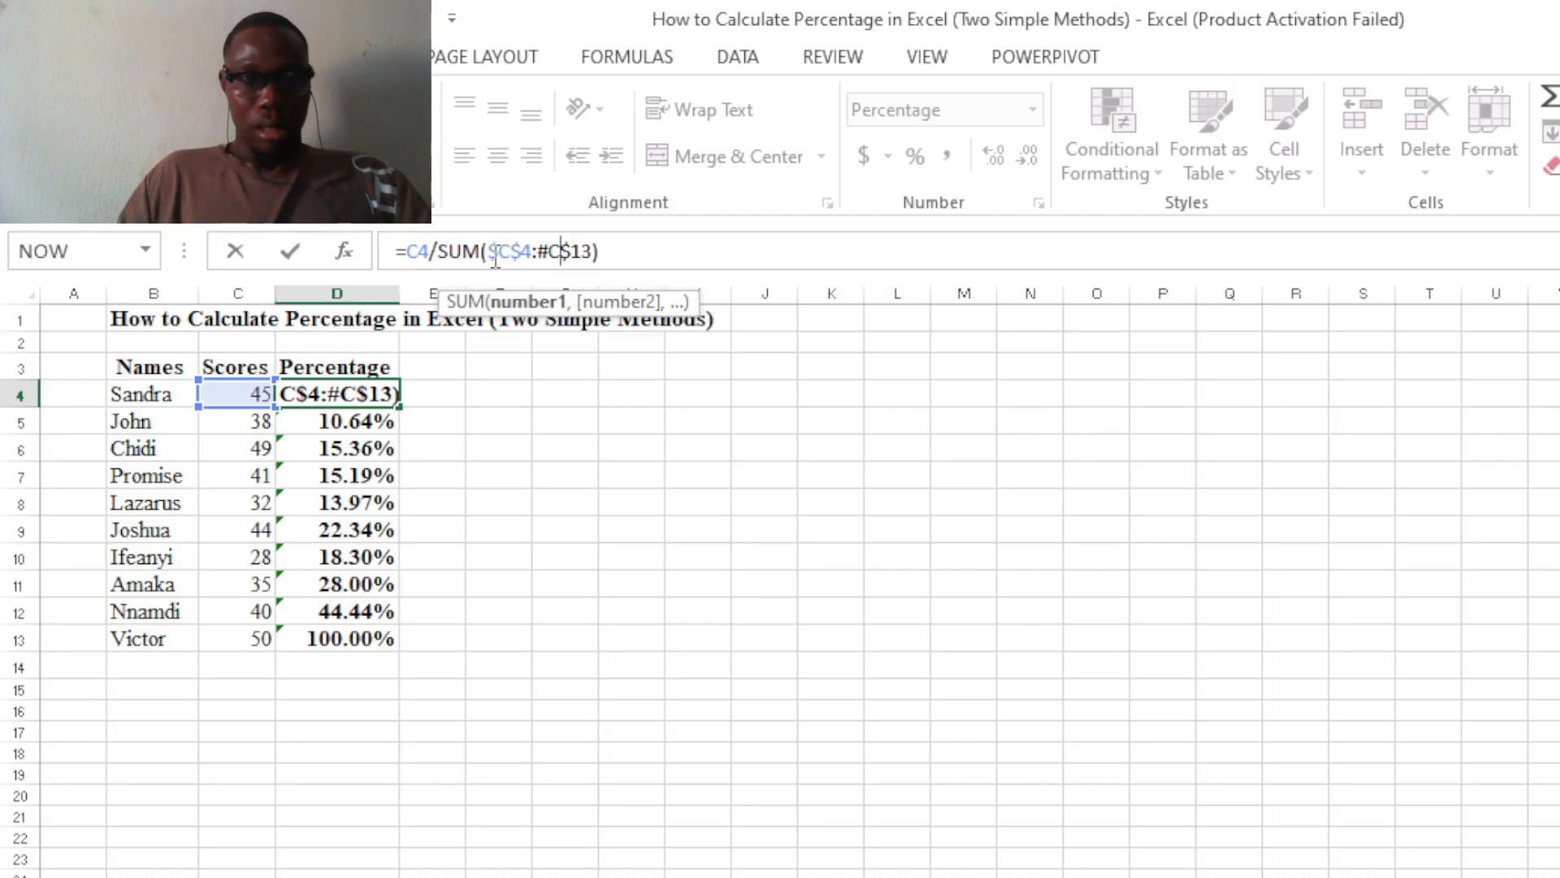
{"action": "key", "text": "Left"}
{"action": "key", "text": "BackSpace"}
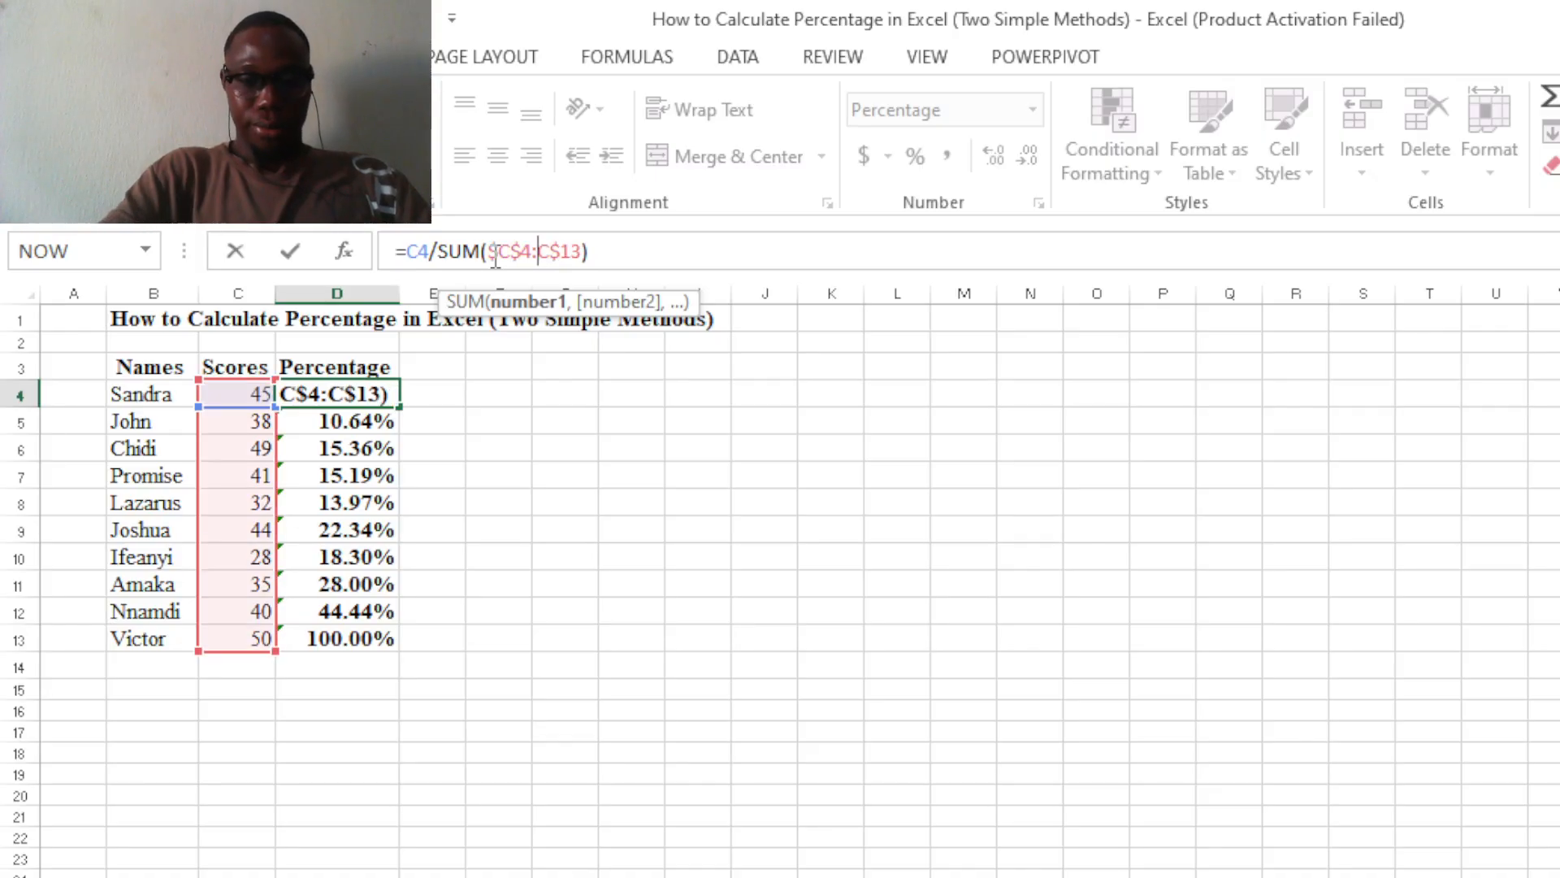
{"action": "type", "text": "$"}
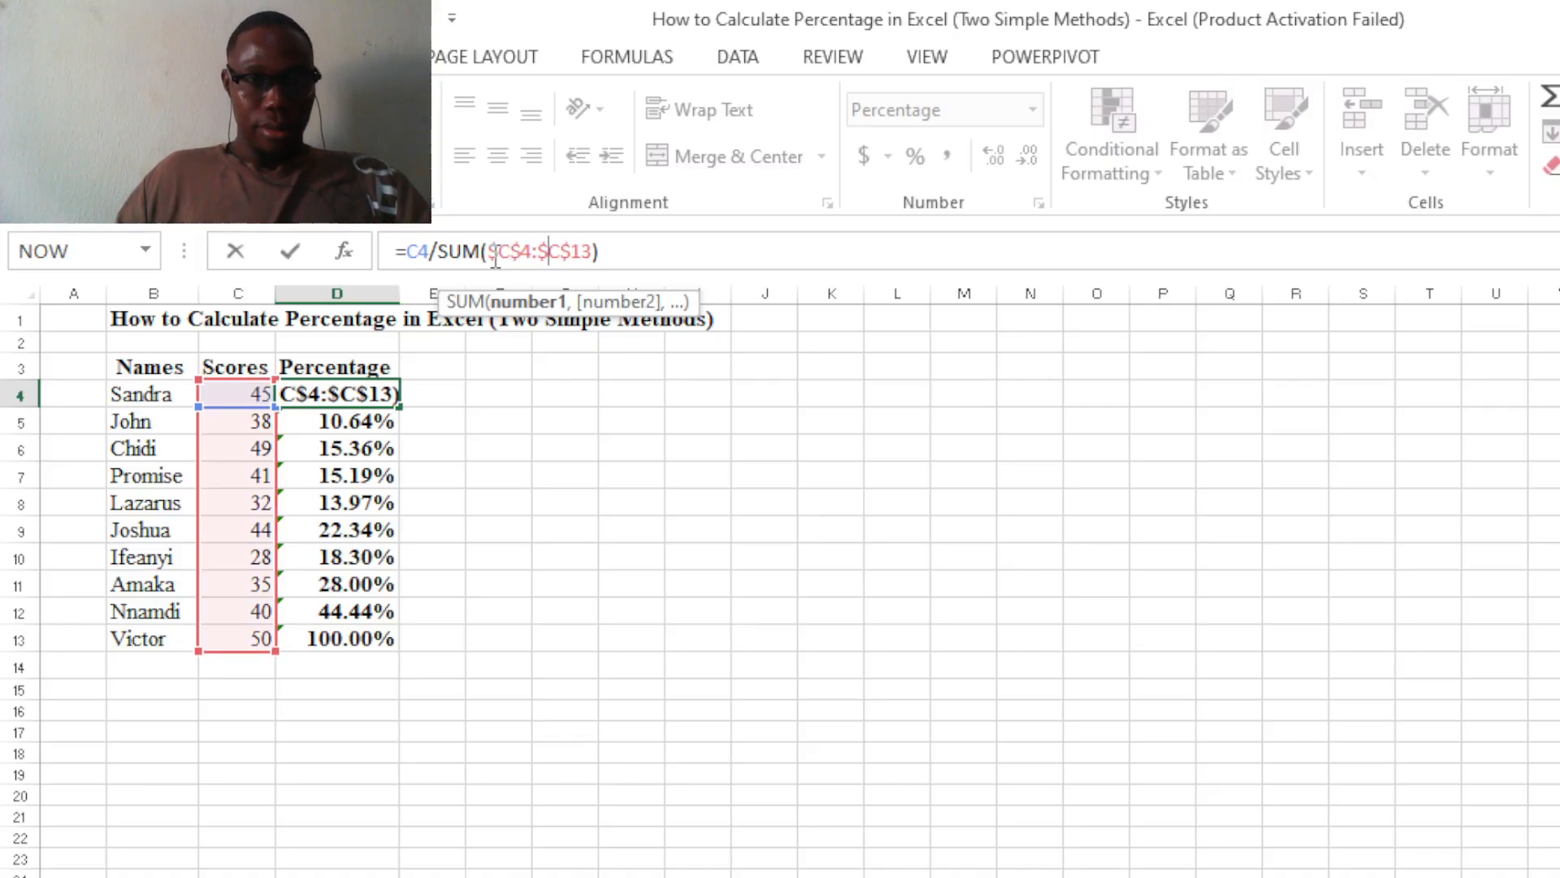
{"action": "key", "text": "Right"}
{"action": "key", "text": "Right"}
{"action": "key", "text": "Right"}
{"action": "key", "text": "Right"}
{"action": "key", "text": "Right"}
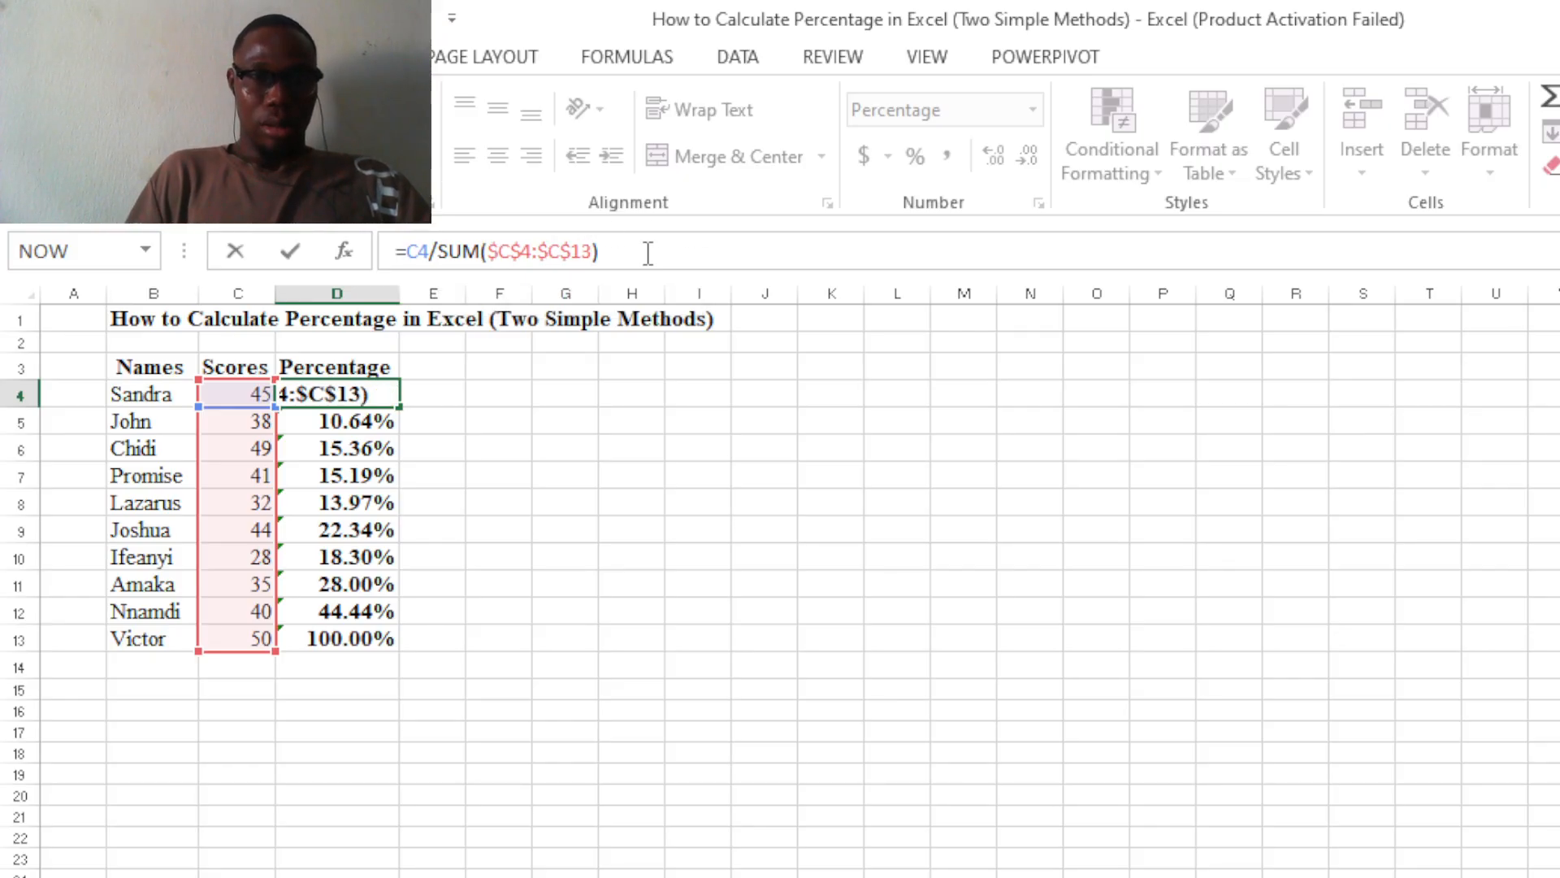
{"action": "key", "text": "Return"}
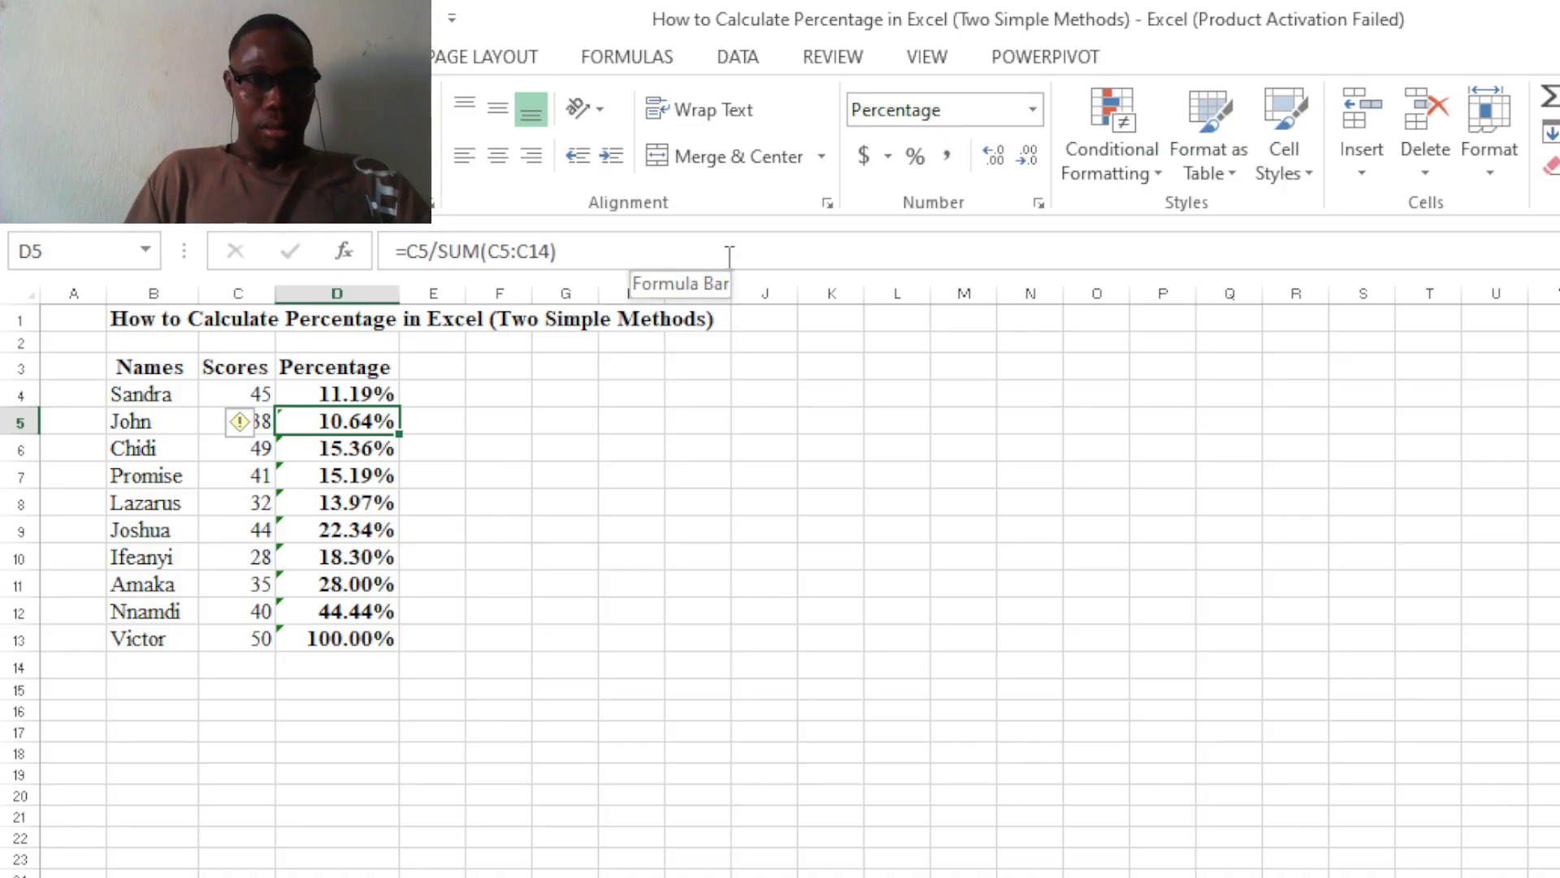
{"action": "left_click", "coordinate": [594, 250]}
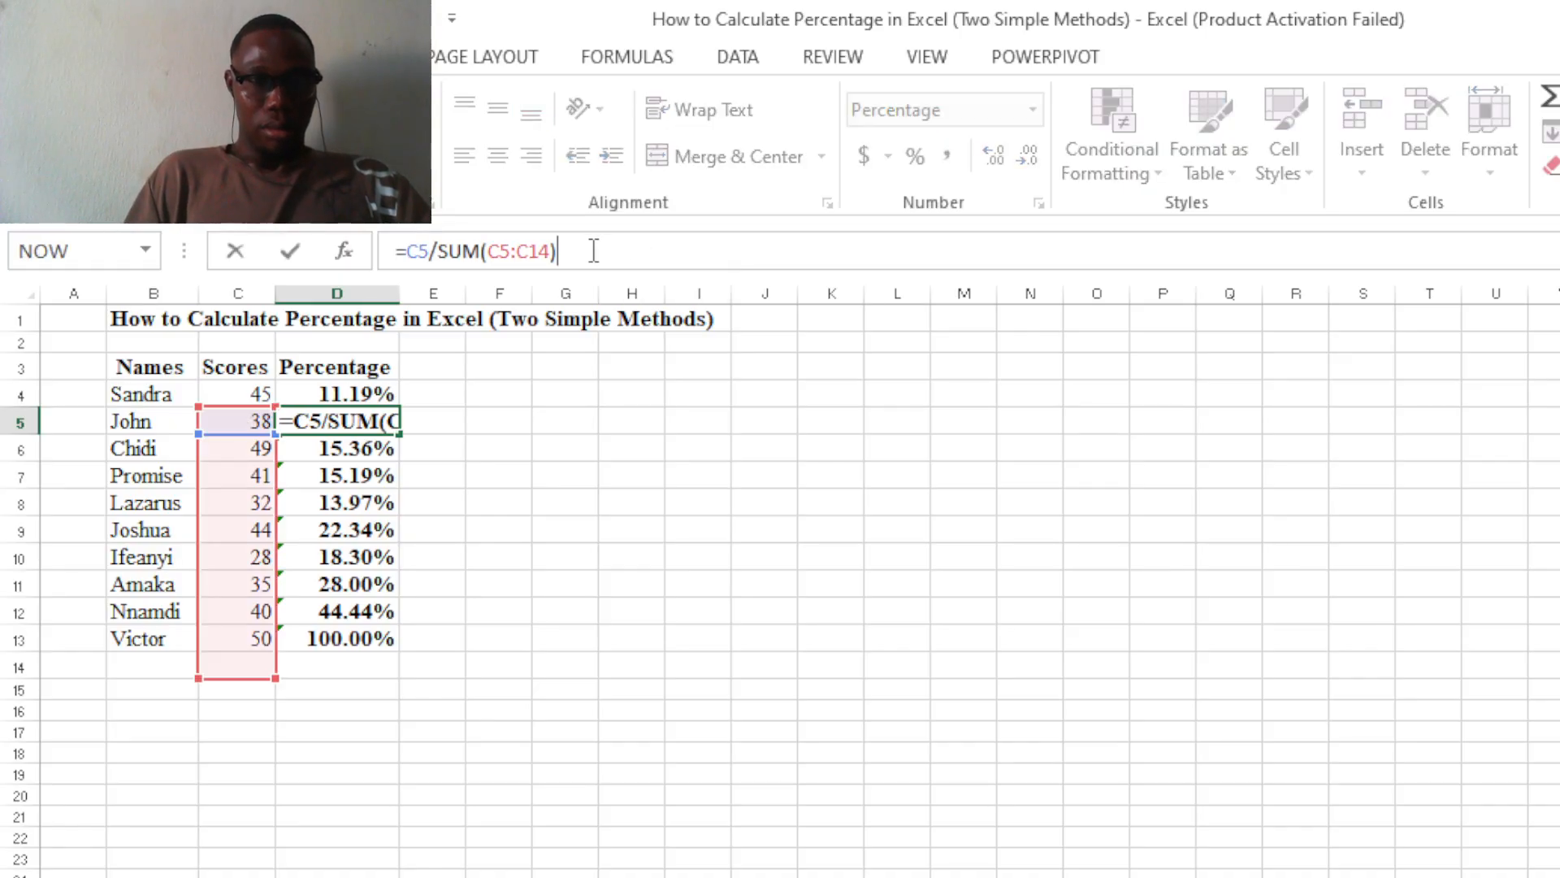
{"action": "left_click", "coordinate": [369, 391]}
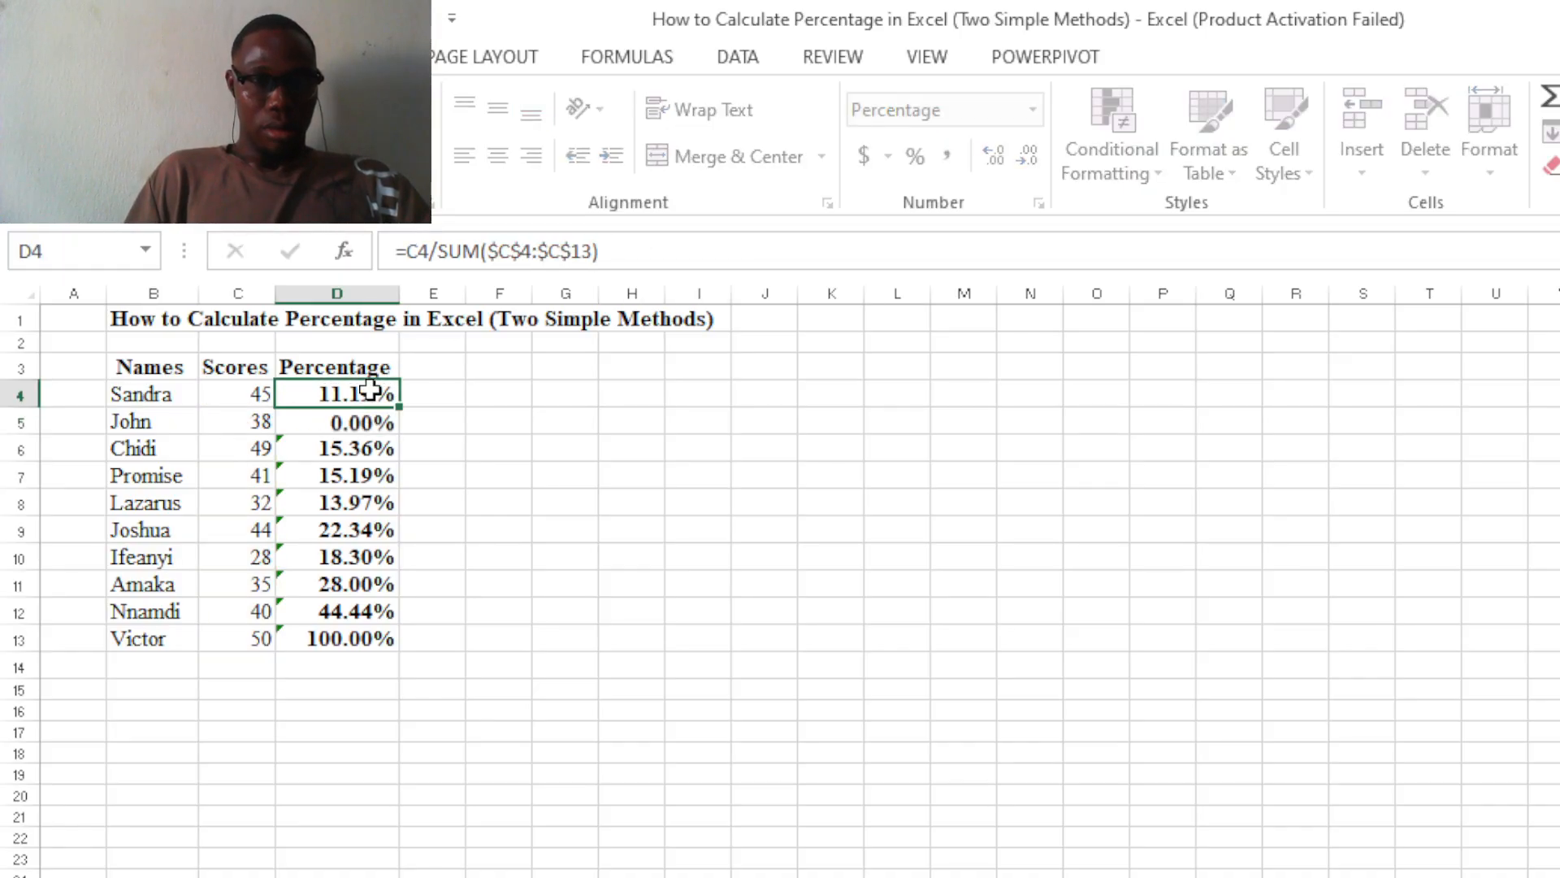
{"action": "left_click", "coordinate": [620, 252]}
{"action": "key", "text": "Return"}
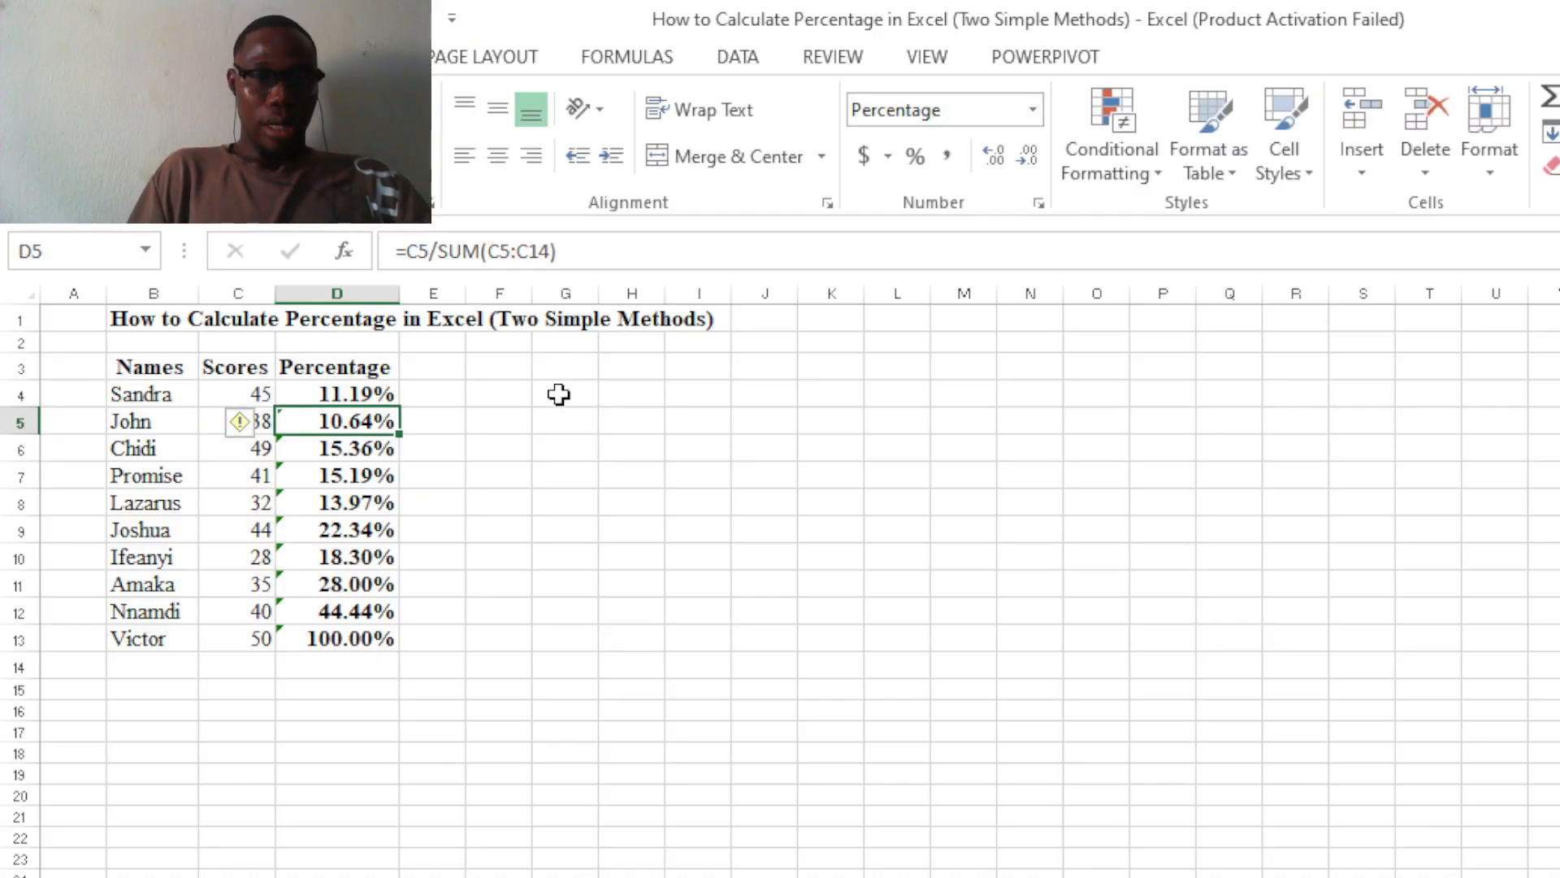
Fill the corrected absolute-range formula from D4 down to D13, replacing the percentages below it.
{"action": "left_click", "coordinate": [383, 394]}
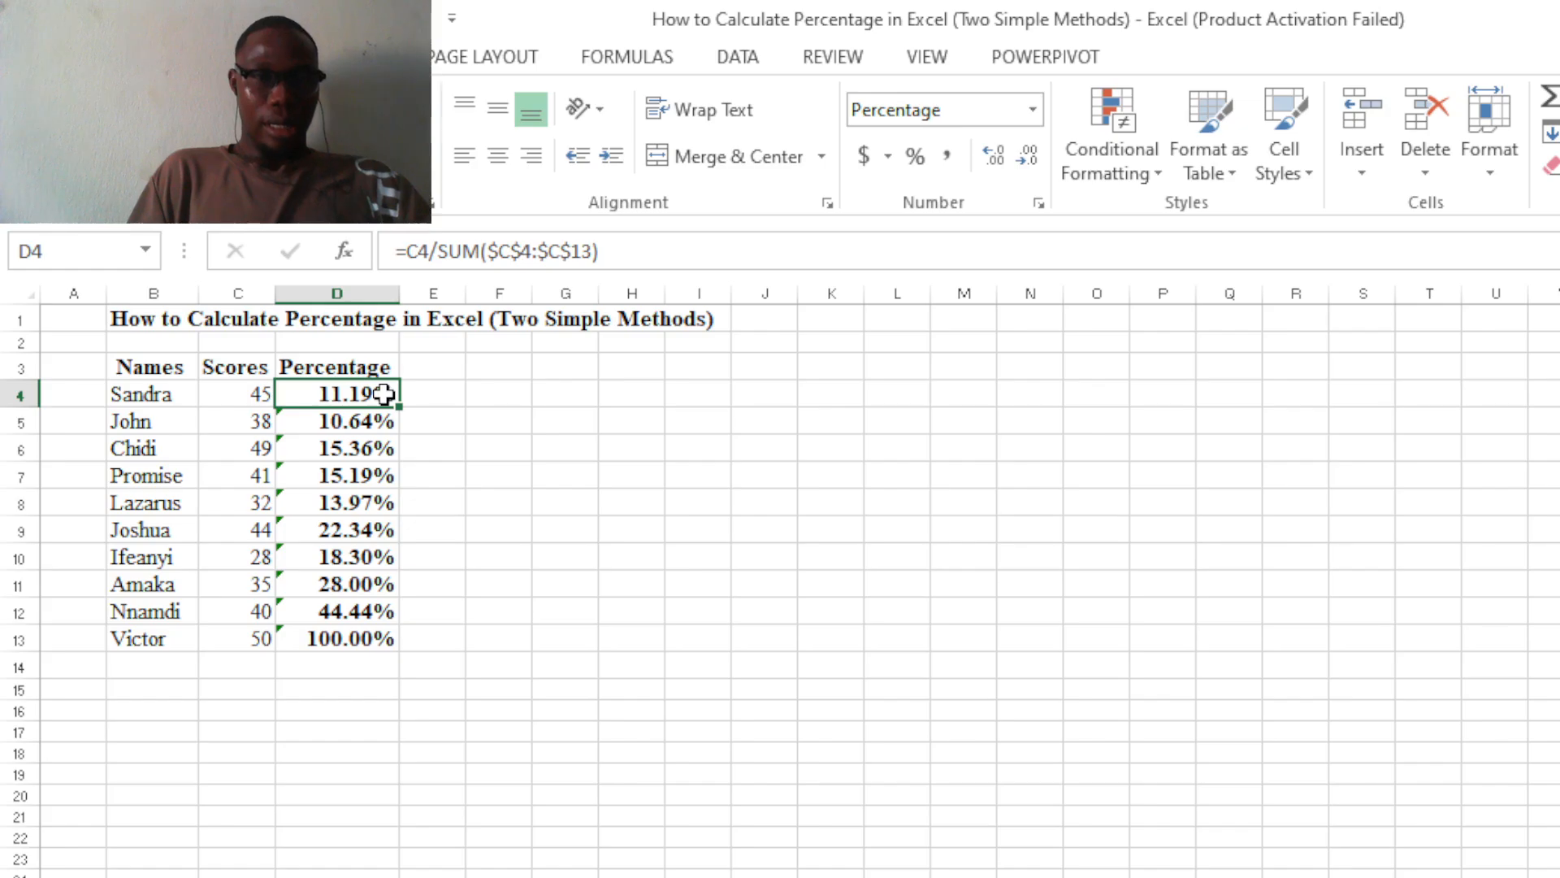
{"action": "left_click_drag", "start_coordinate": [401, 405], "coordinate": [380, 648]}
{"action": "left_click", "coordinate": [649, 632]}
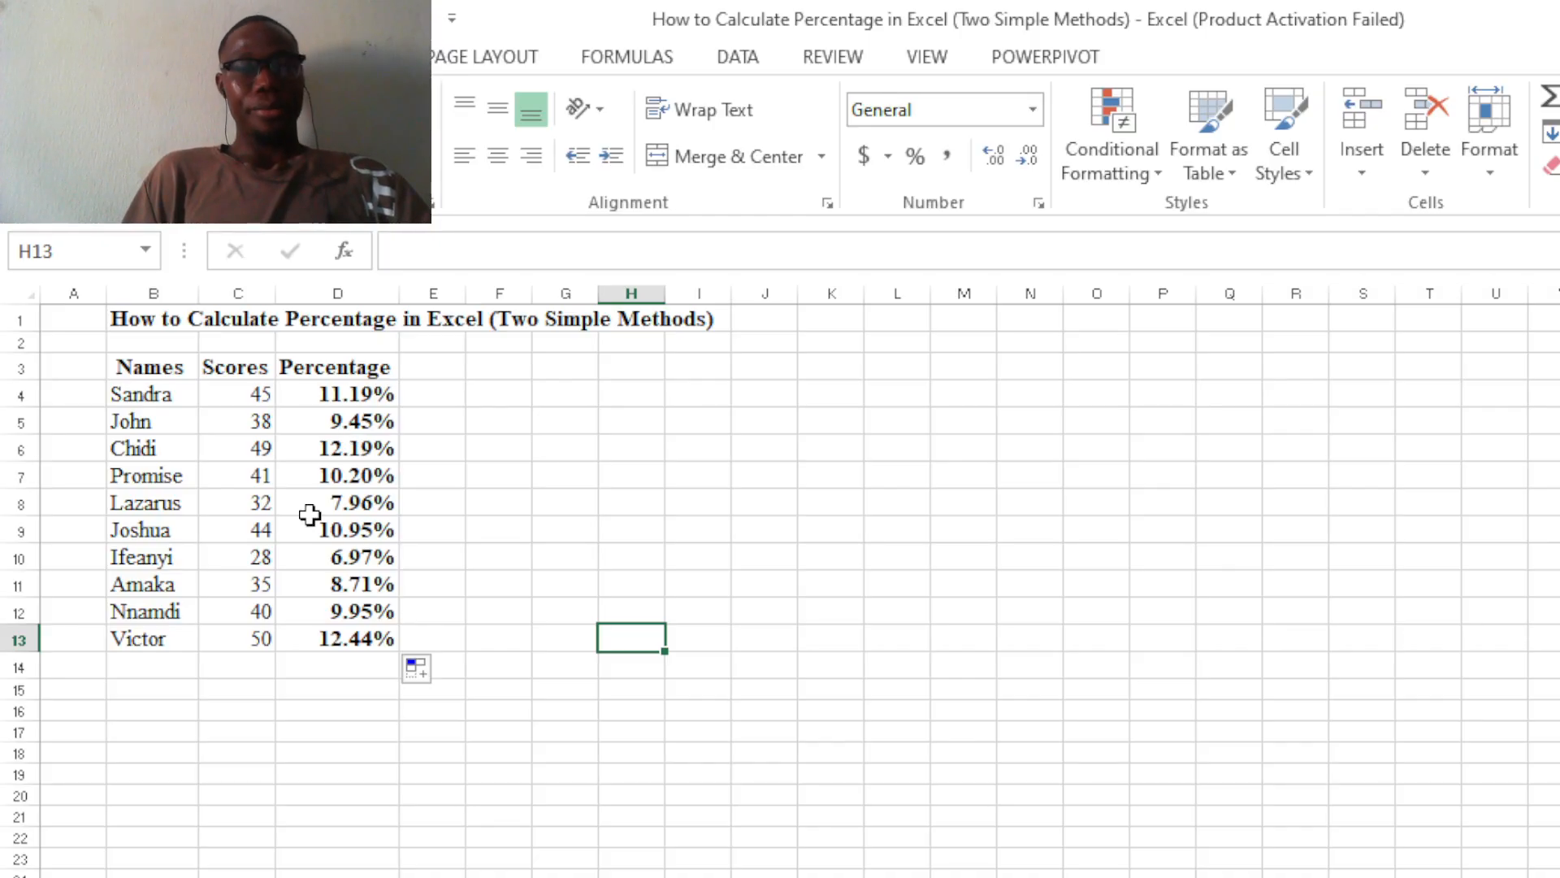
Check the formulas in D4, D5 and D6 to compare their score references and SUM ranges.
{"action": "left_click", "coordinate": [370, 399]}
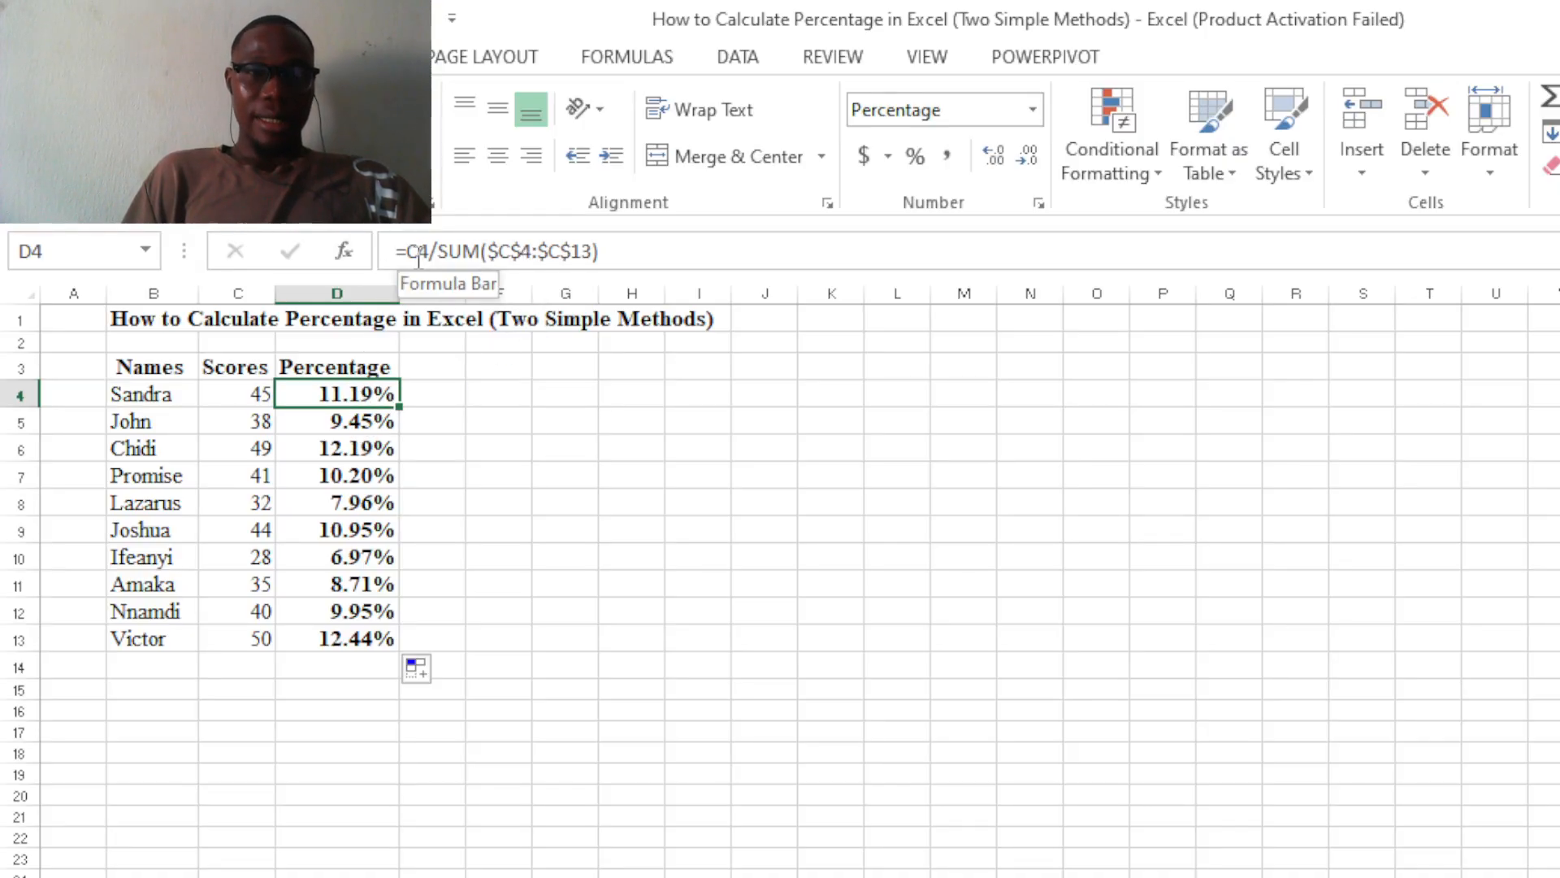
{"action": "left_click", "coordinate": [379, 424]}
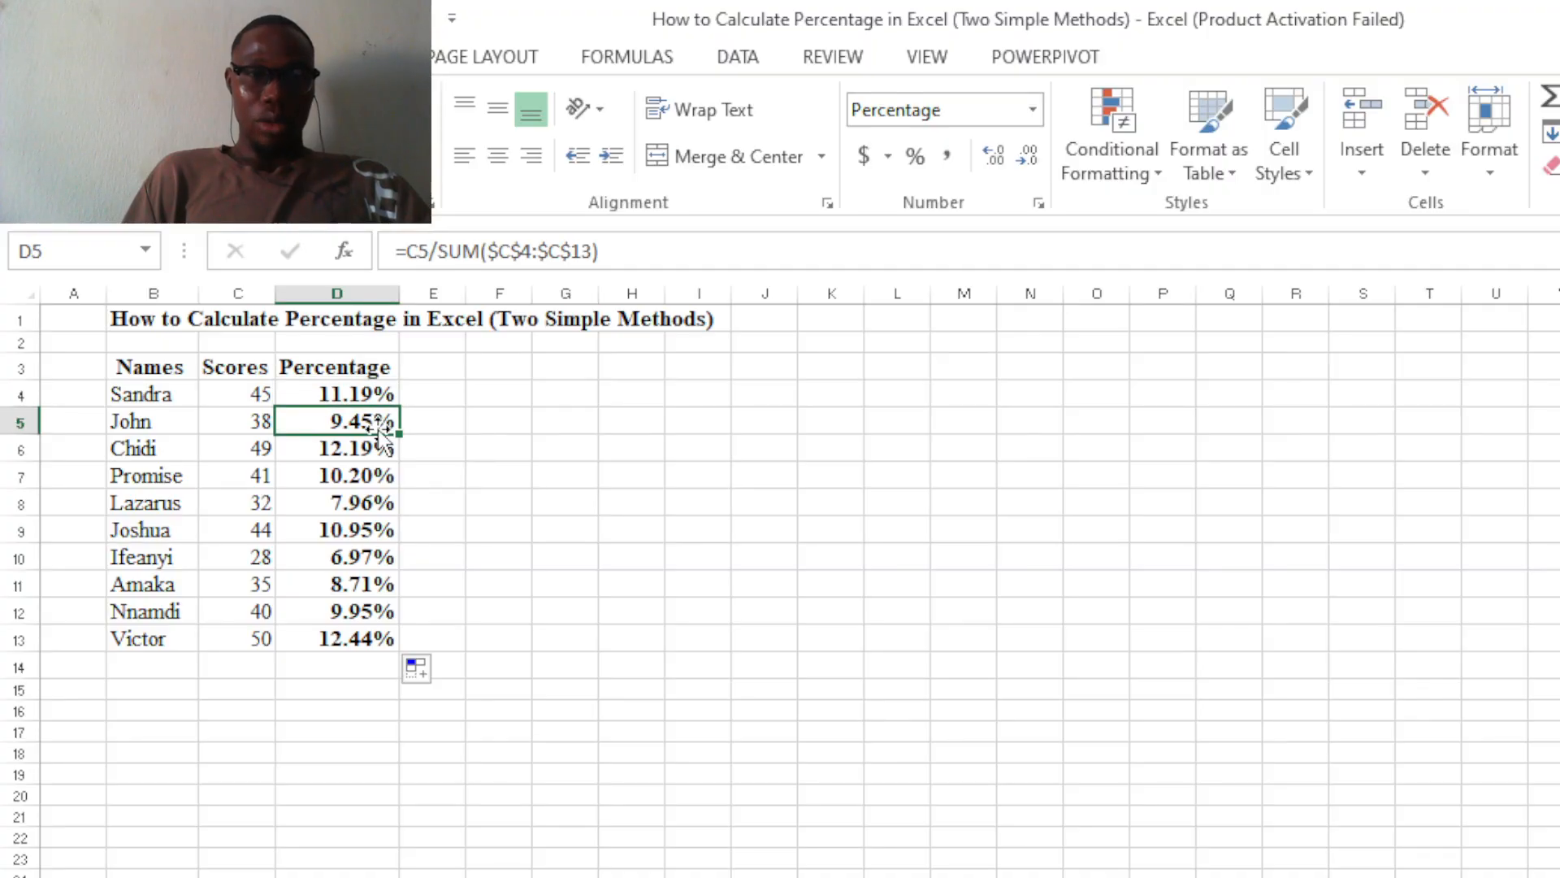
{"action": "left_click", "coordinate": [370, 449]}
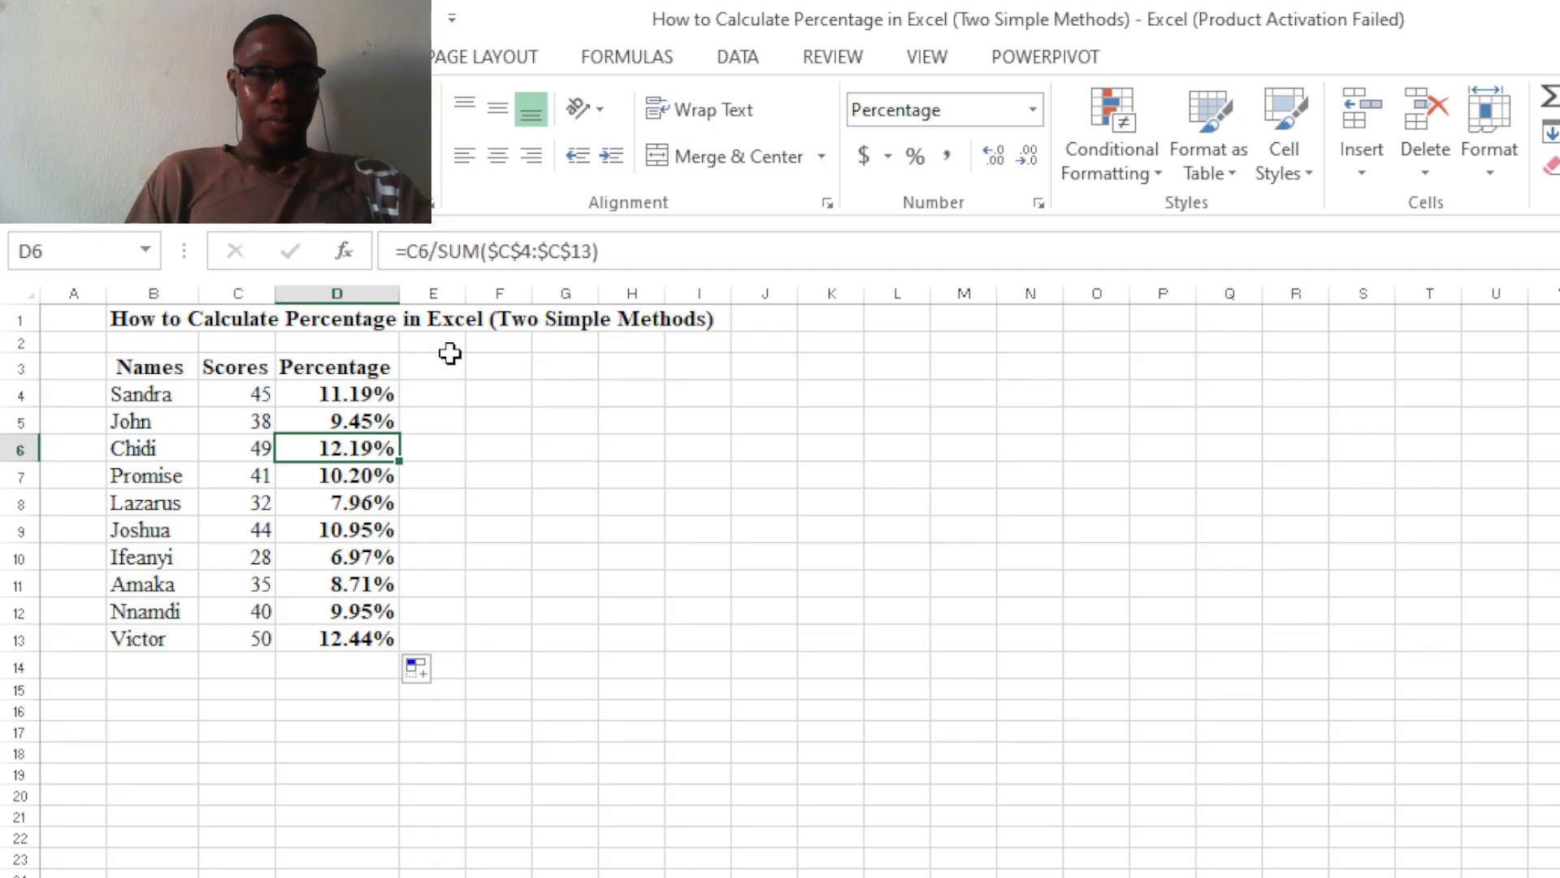
{"action": "left_click", "coordinate": [363, 394]}
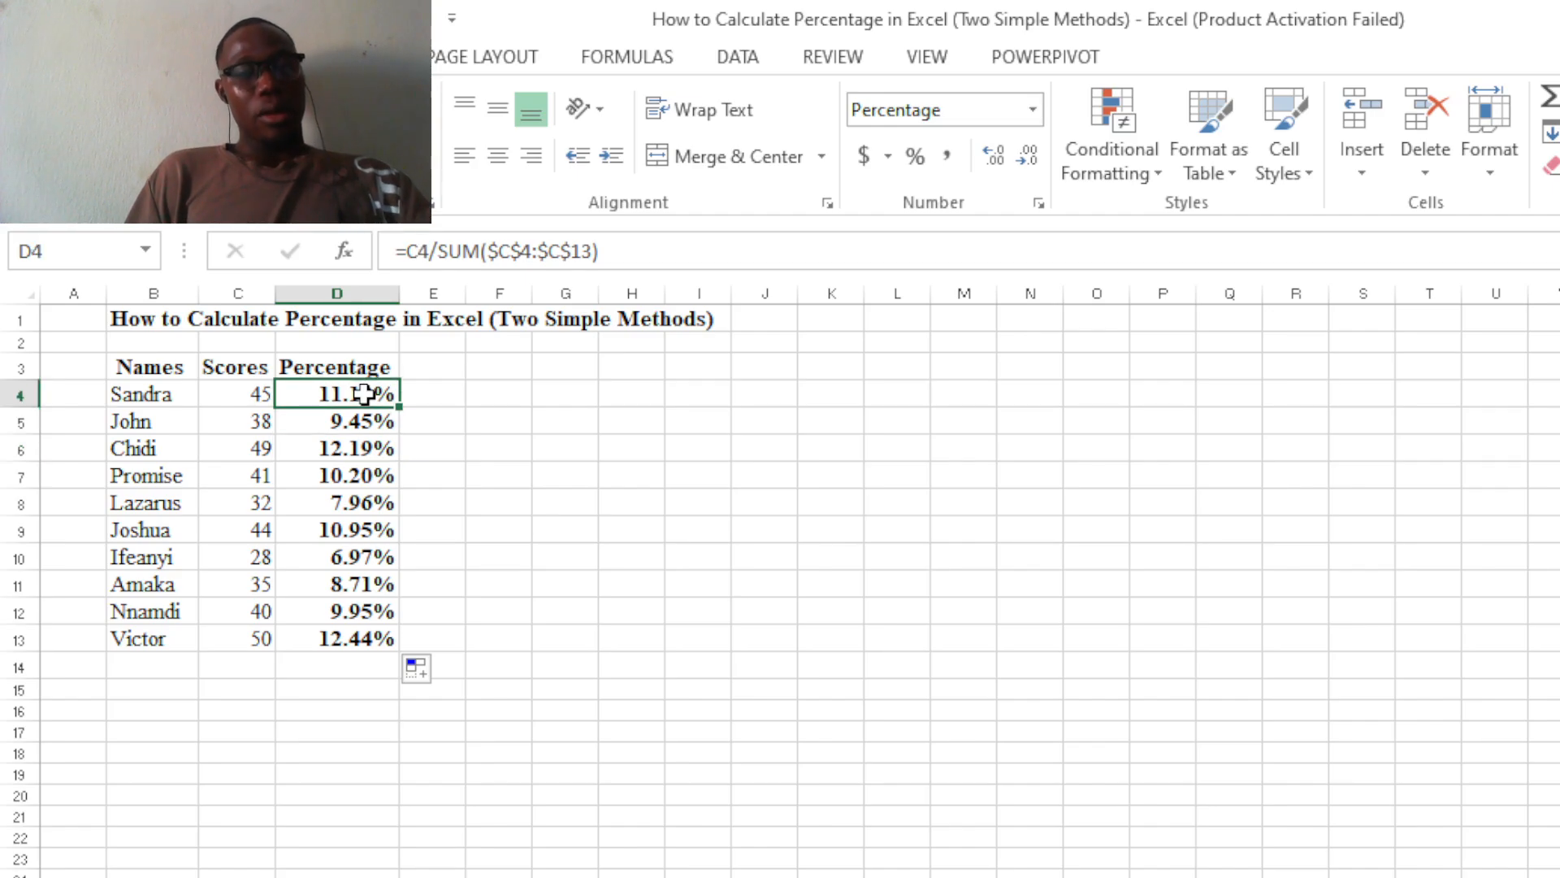
Clear the formulas from the Percentage cells D4 through D13.
{"action": "key", "text": "shift+Down"}
{"action": "key", "text": "shift+Down"}
{"action": "key", "text": "shift+Down"}
{"action": "key", "text": "shift+Down"}
{"action": "key", "text": "shift+Down"}
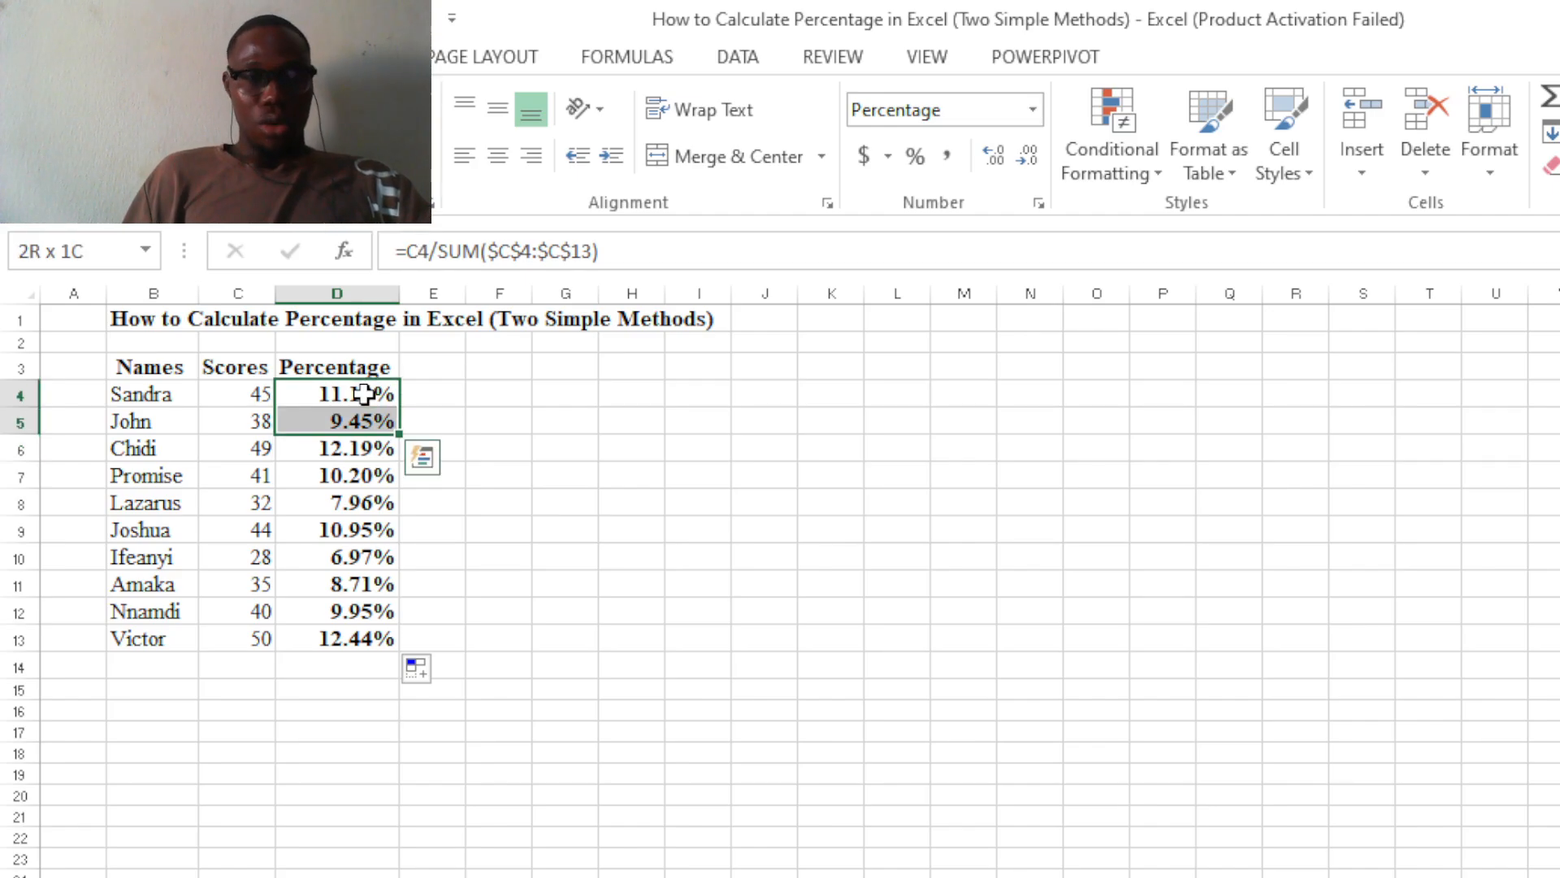
{"action": "key", "text": "shift+Down"}
{"action": "key", "text": "shift+Down"}
{"action": "key", "text": "shift+Down"}
{"action": "key", "text": "shift+Down"}
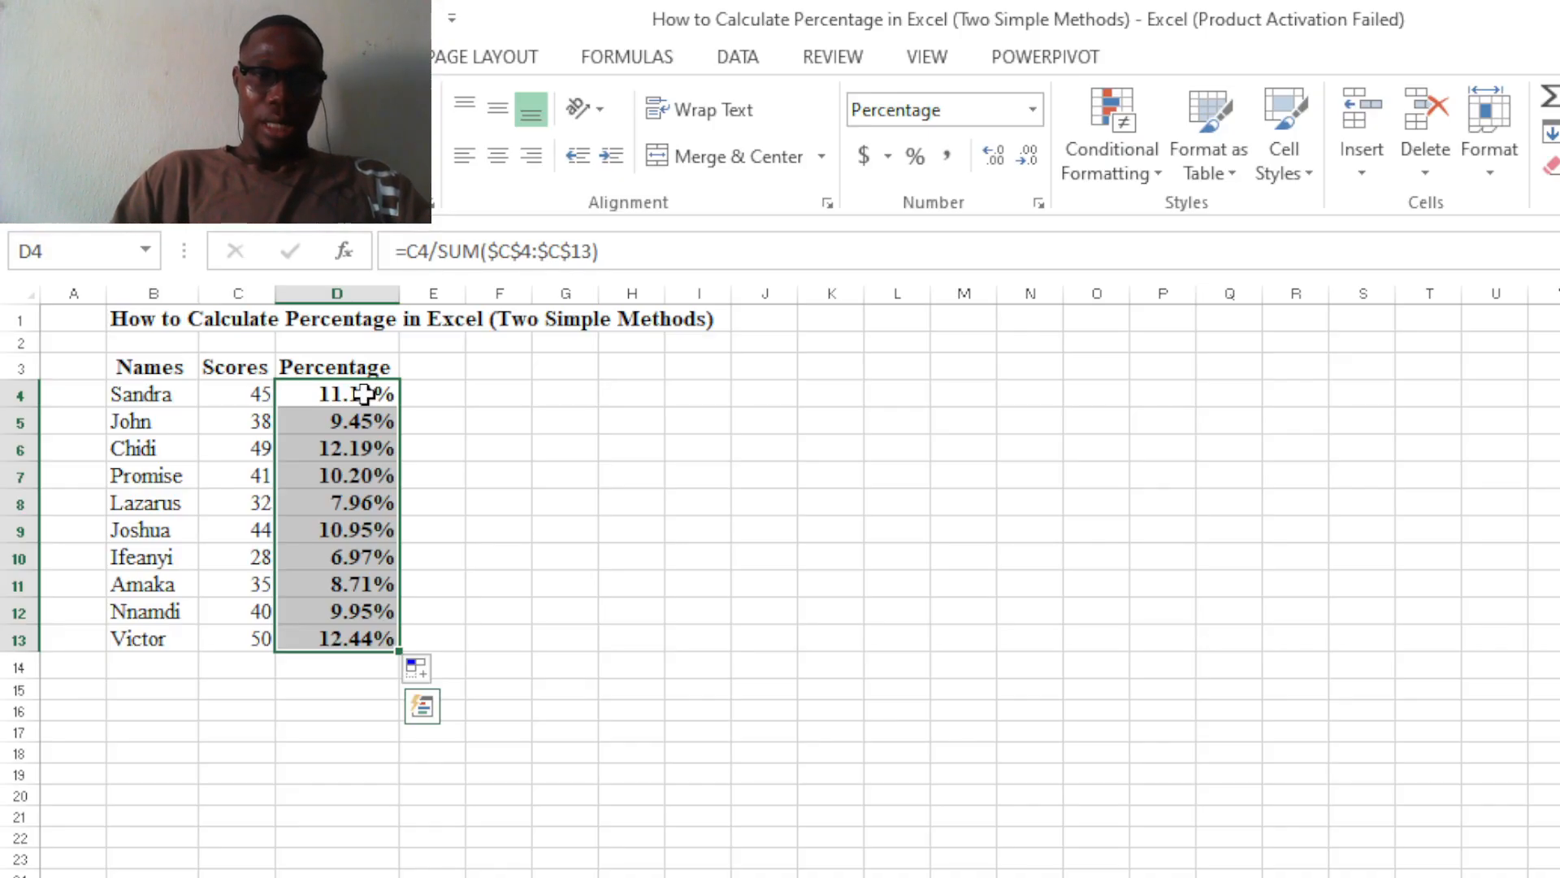
{"action": "key", "text": "Delete"}
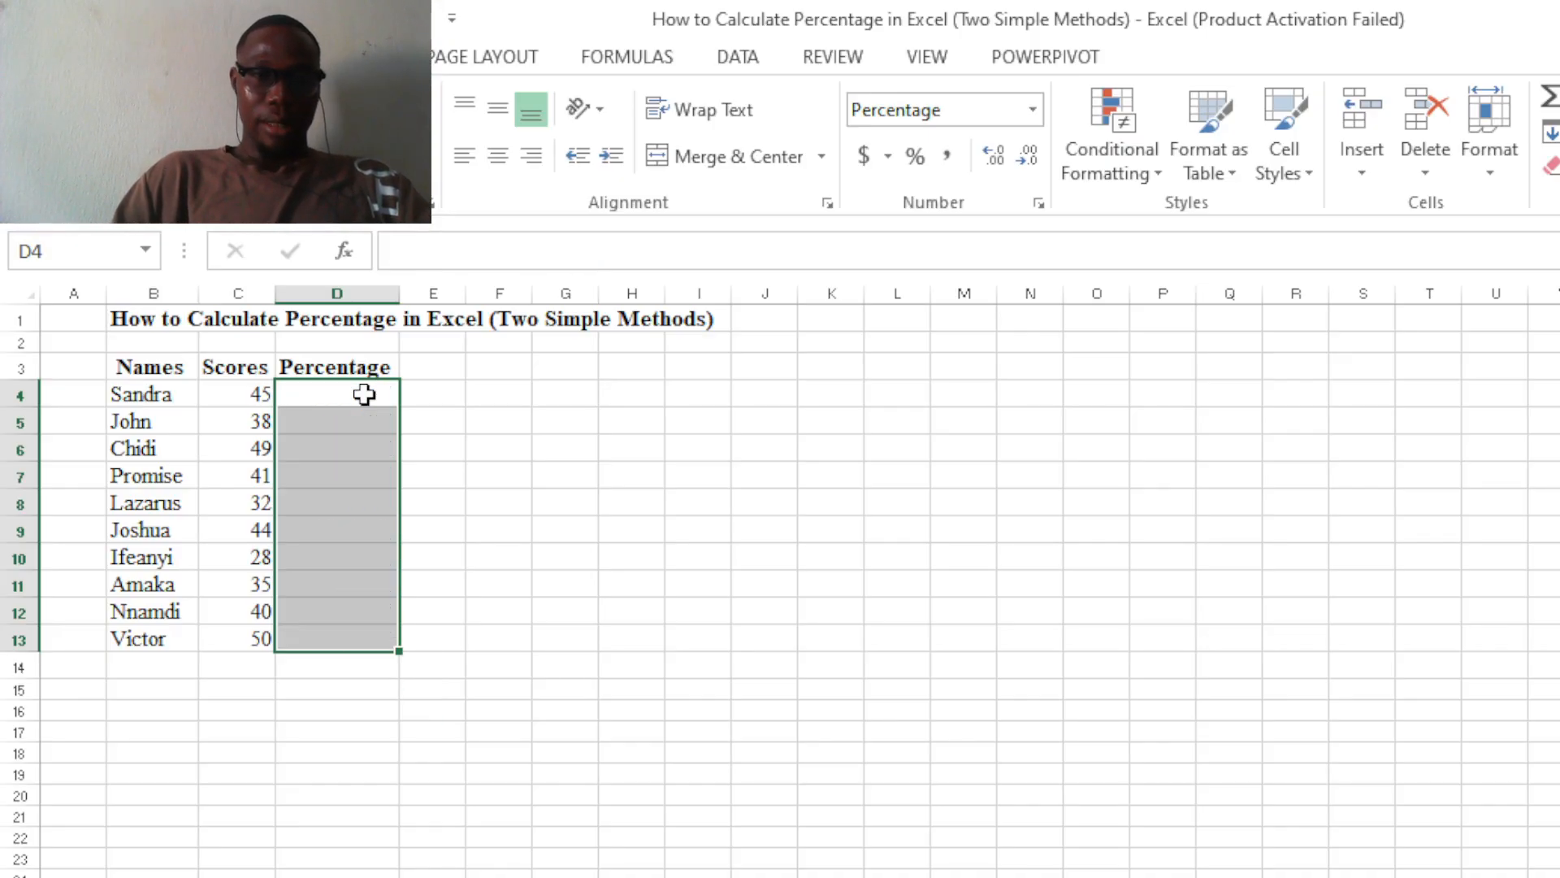
{"action": "left_click", "coordinate": [462, 418]}
{"action": "left_click", "coordinate": [268, 394]}
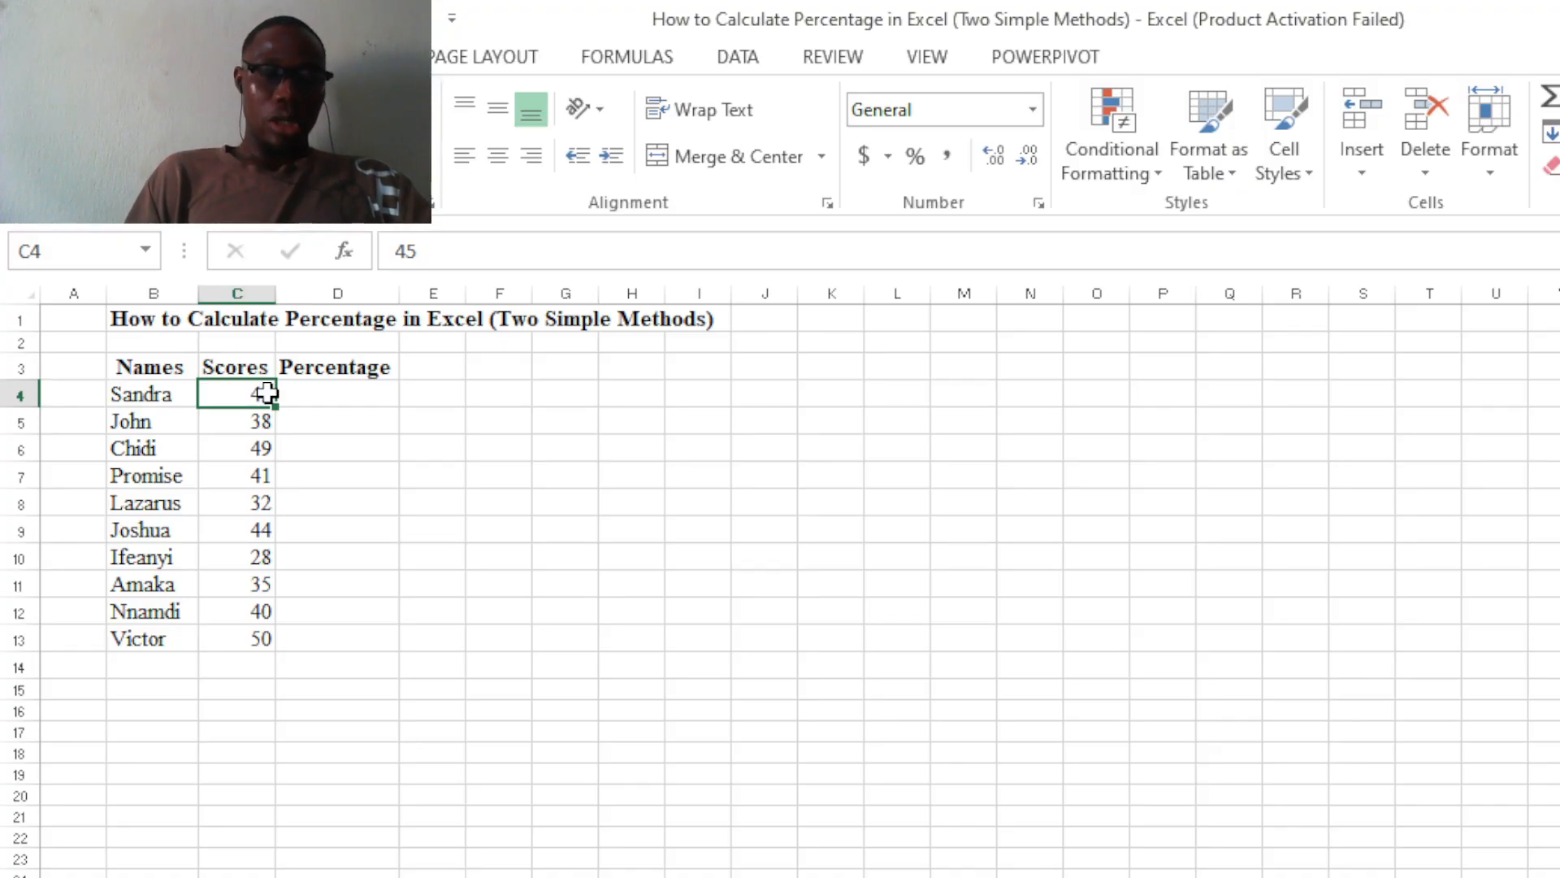
{"action": "left_click", "coordinate": [320, 408]}
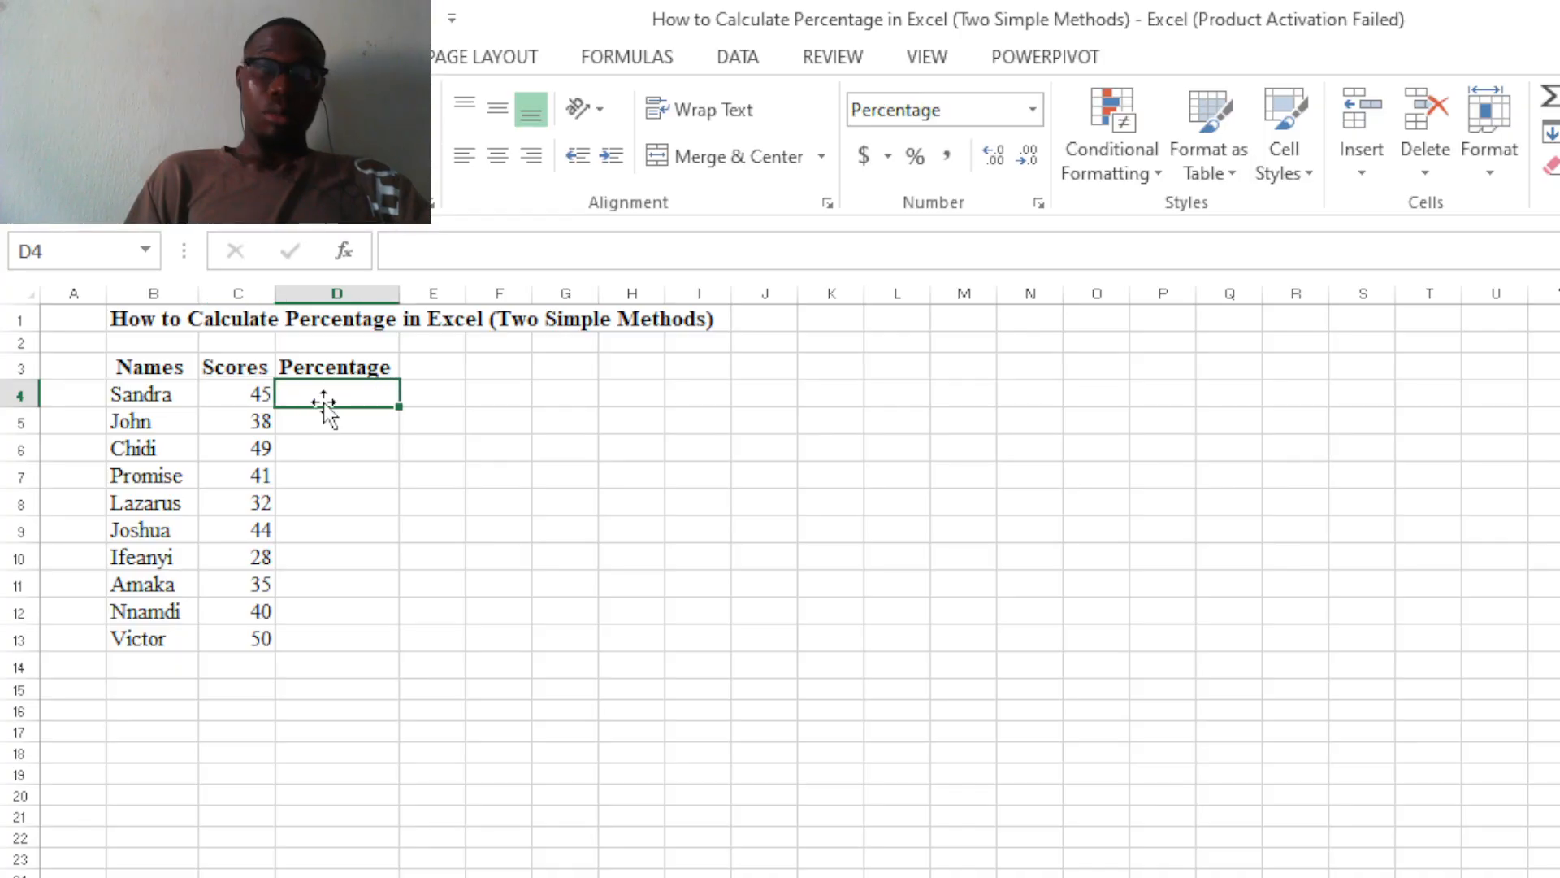
{"action": "left_click", "coordinate": [257, 390]}
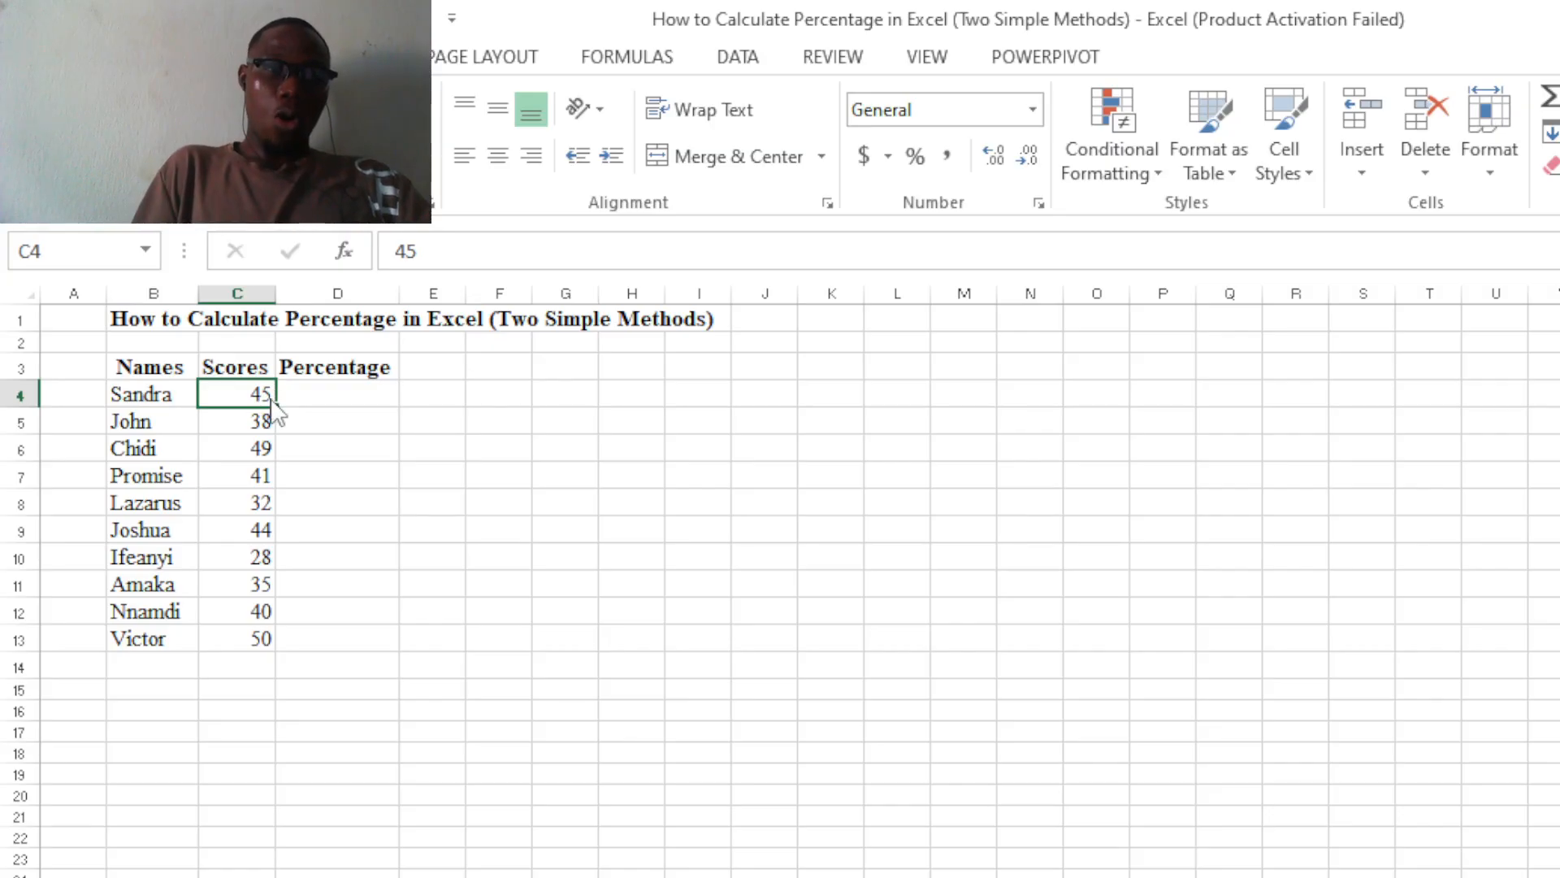
{"action": "mouse_move", "coordinate": [272, 403]}
{"action": "left_mouse_down"}
{"action": "mouse_move", "coordinate": [252, 510]}
{"action": "mouse_move", "coordinate": [370, 429]}
{"action": "mouse_move", "coordinate": [244, 394]}
{"action": "left_mouse_up"}
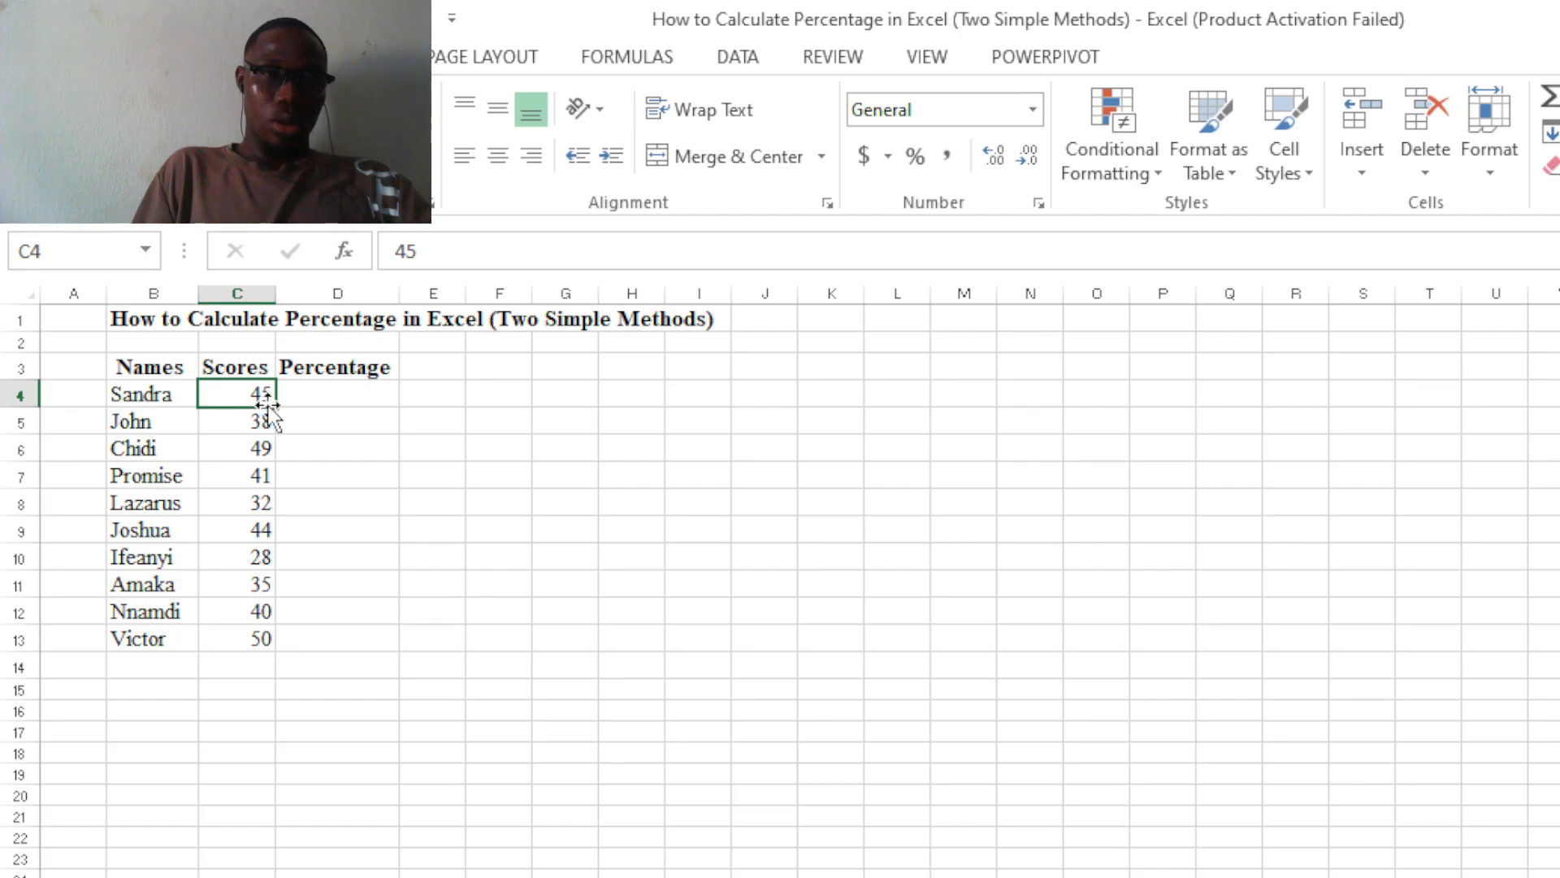
{"action": "left_click_drag", "start_coordinate": [277, 403], "coordinate": [256, 654]}
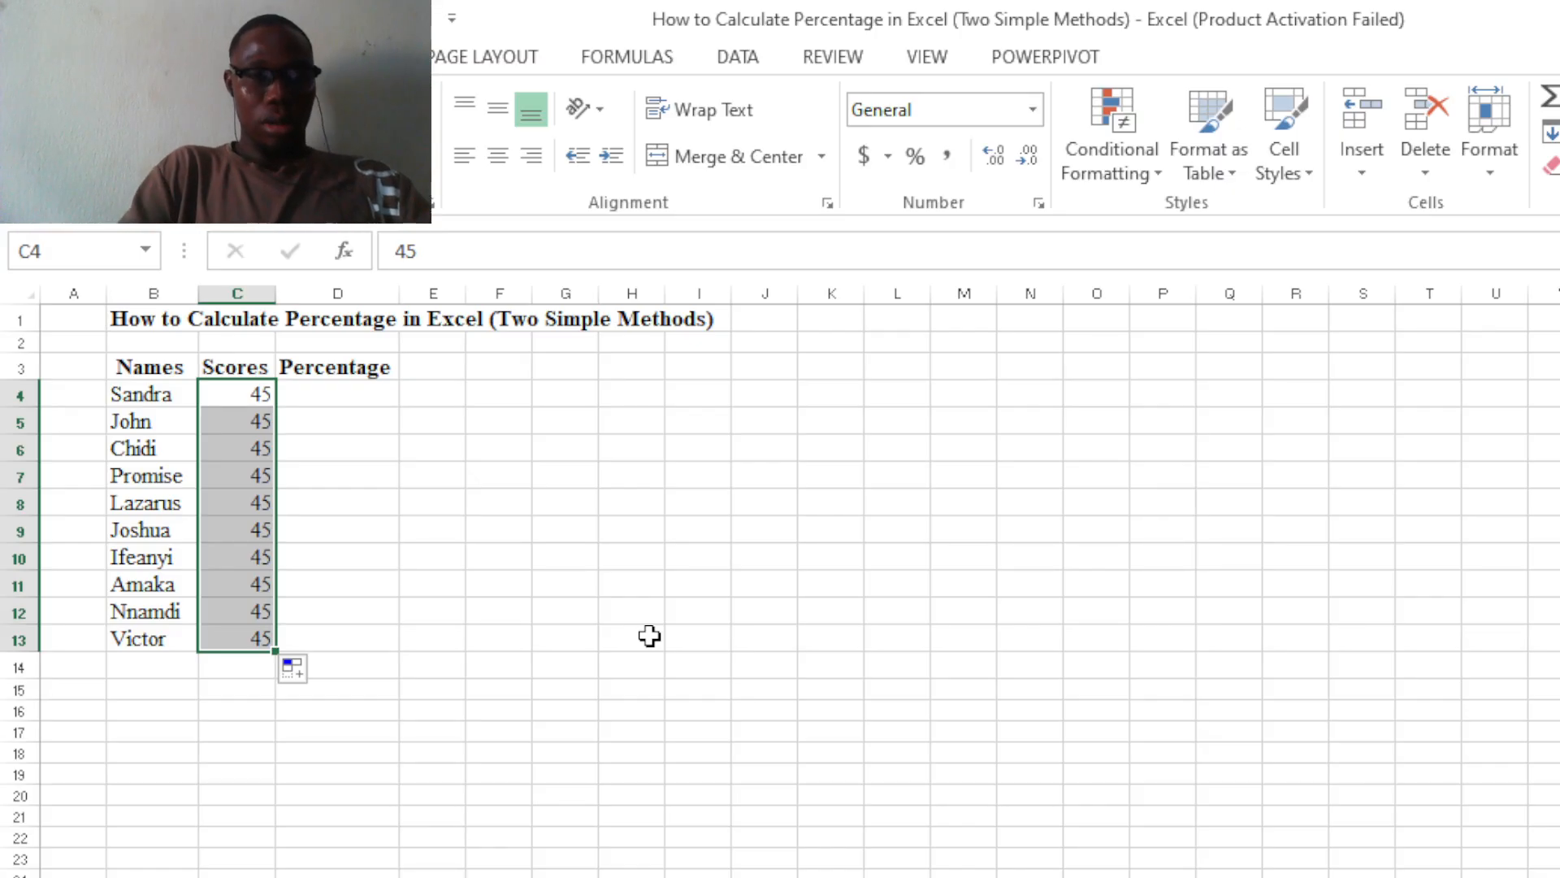
{"action": "key", "text": "ctrl+z"}
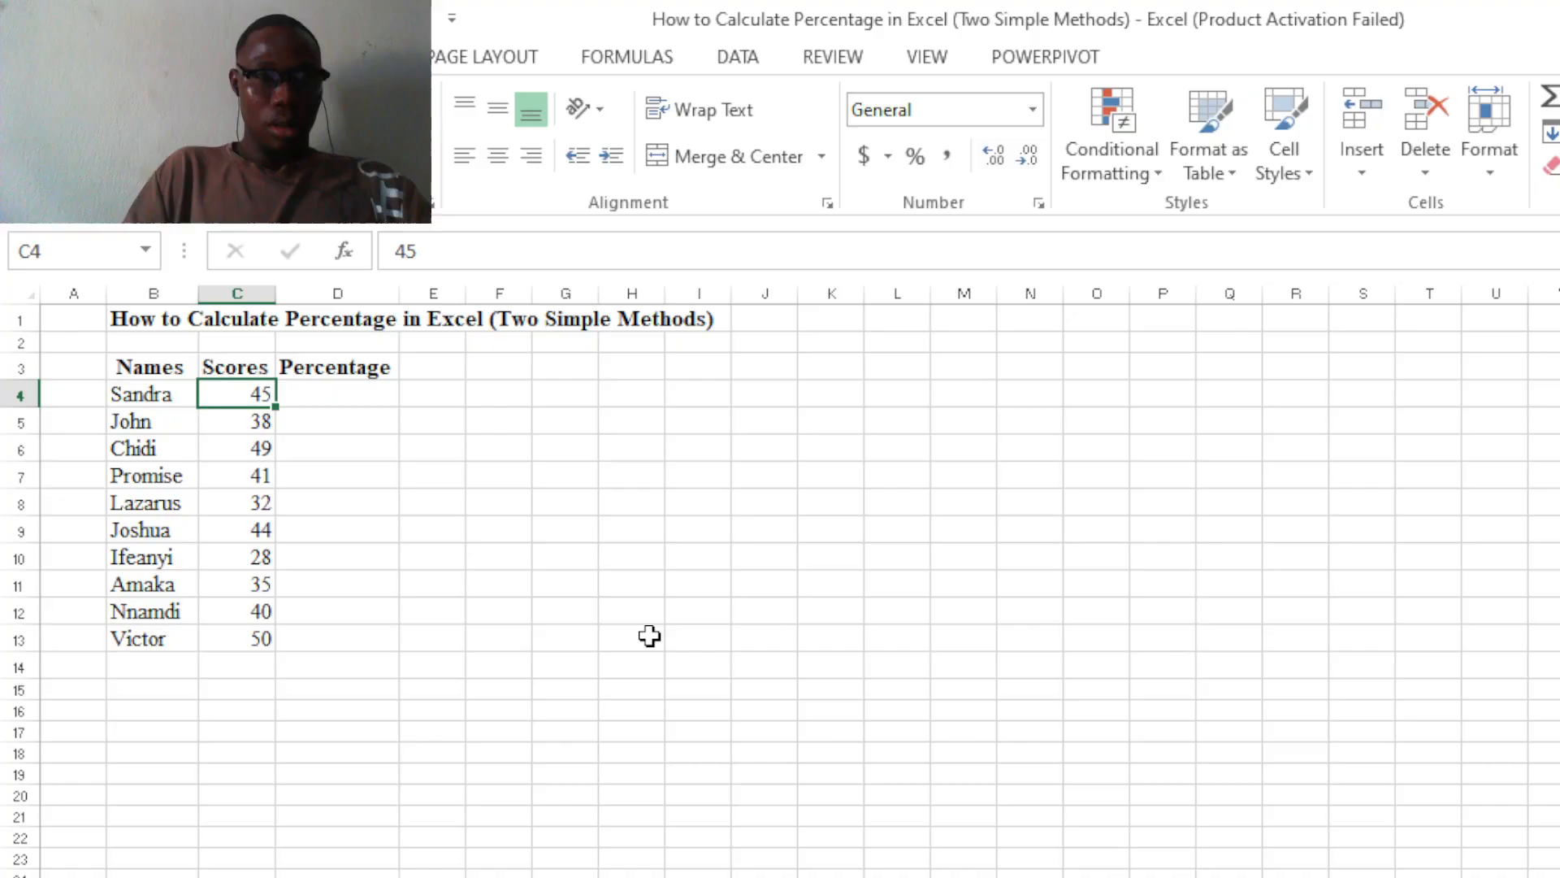
{"action": "left_click", "coordinate": [315, 400]}
{"action": "left_click", "coordinate": [269, 392]}
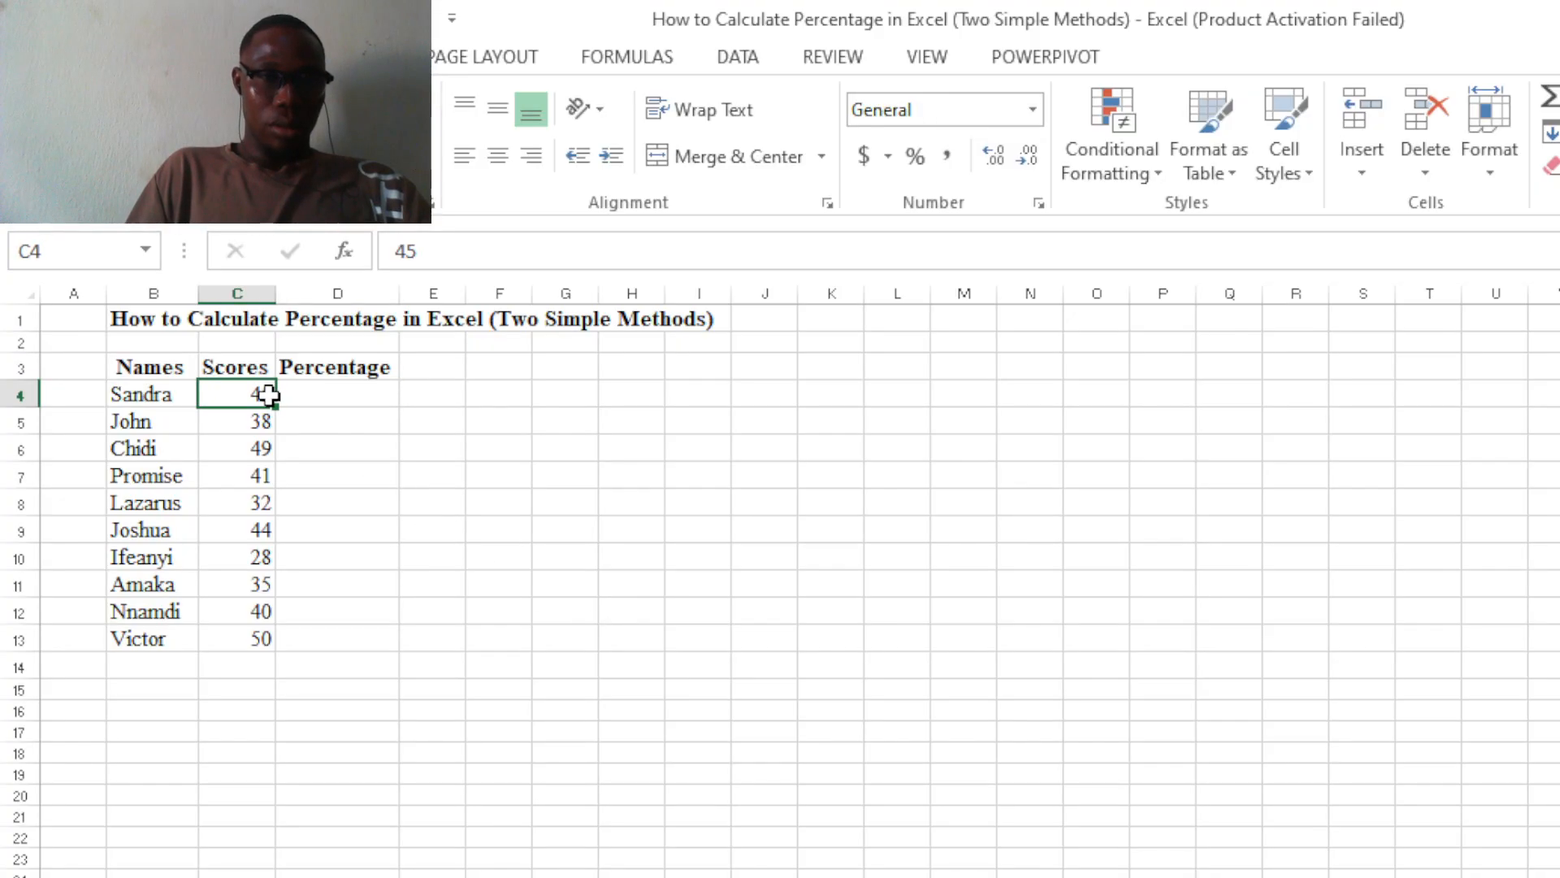
{"action": "left_click_drag", "start_coordinate": [275, 405], "coordinate": [276, 639]}
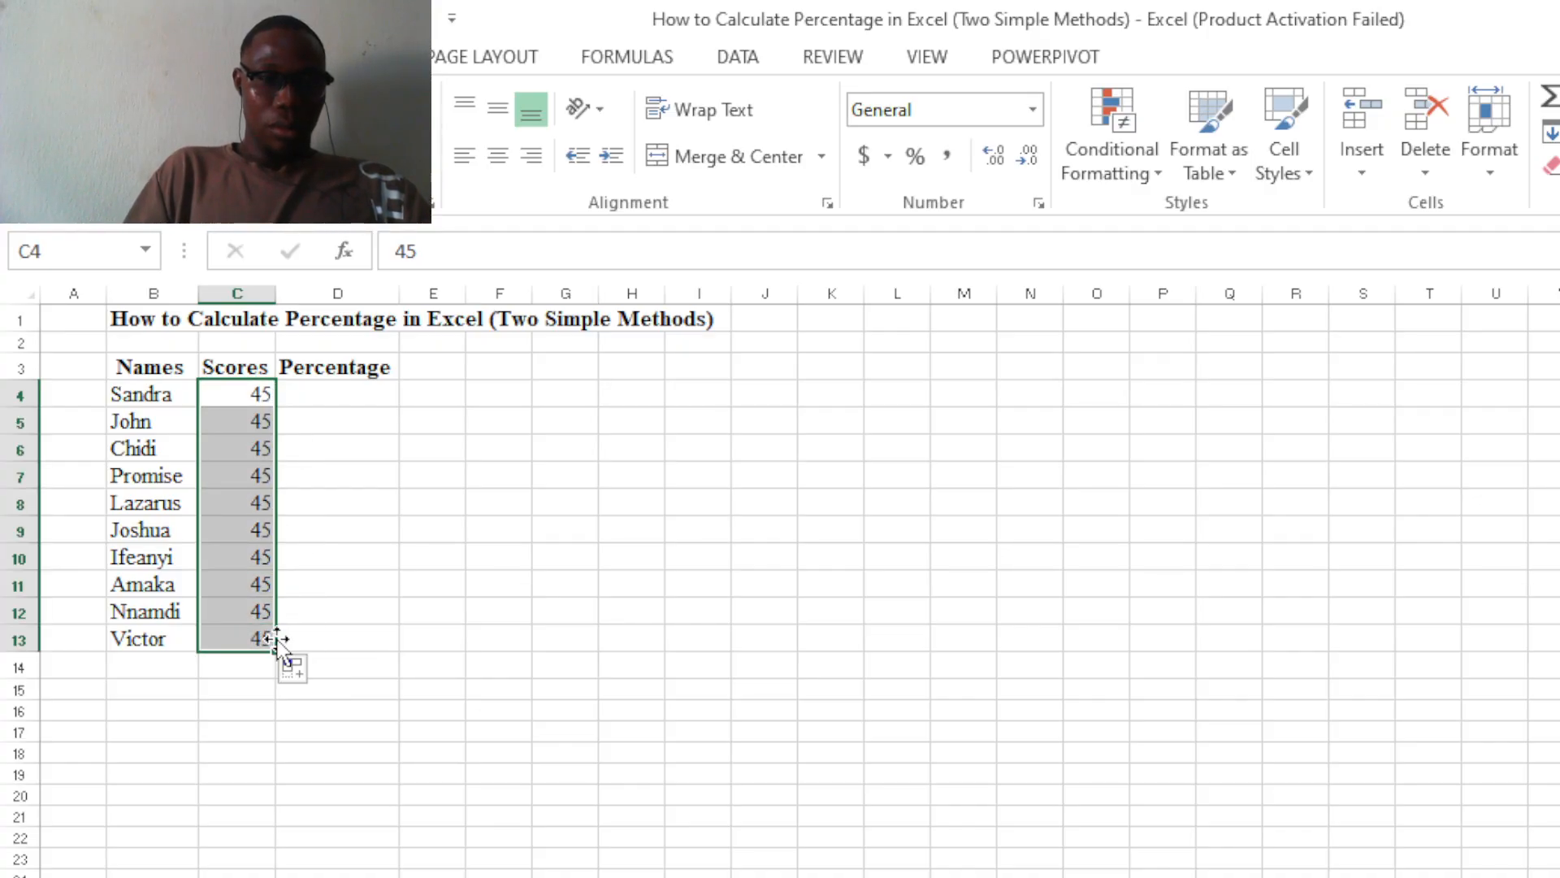
{"action": "key", "text": "ctrl+z"}
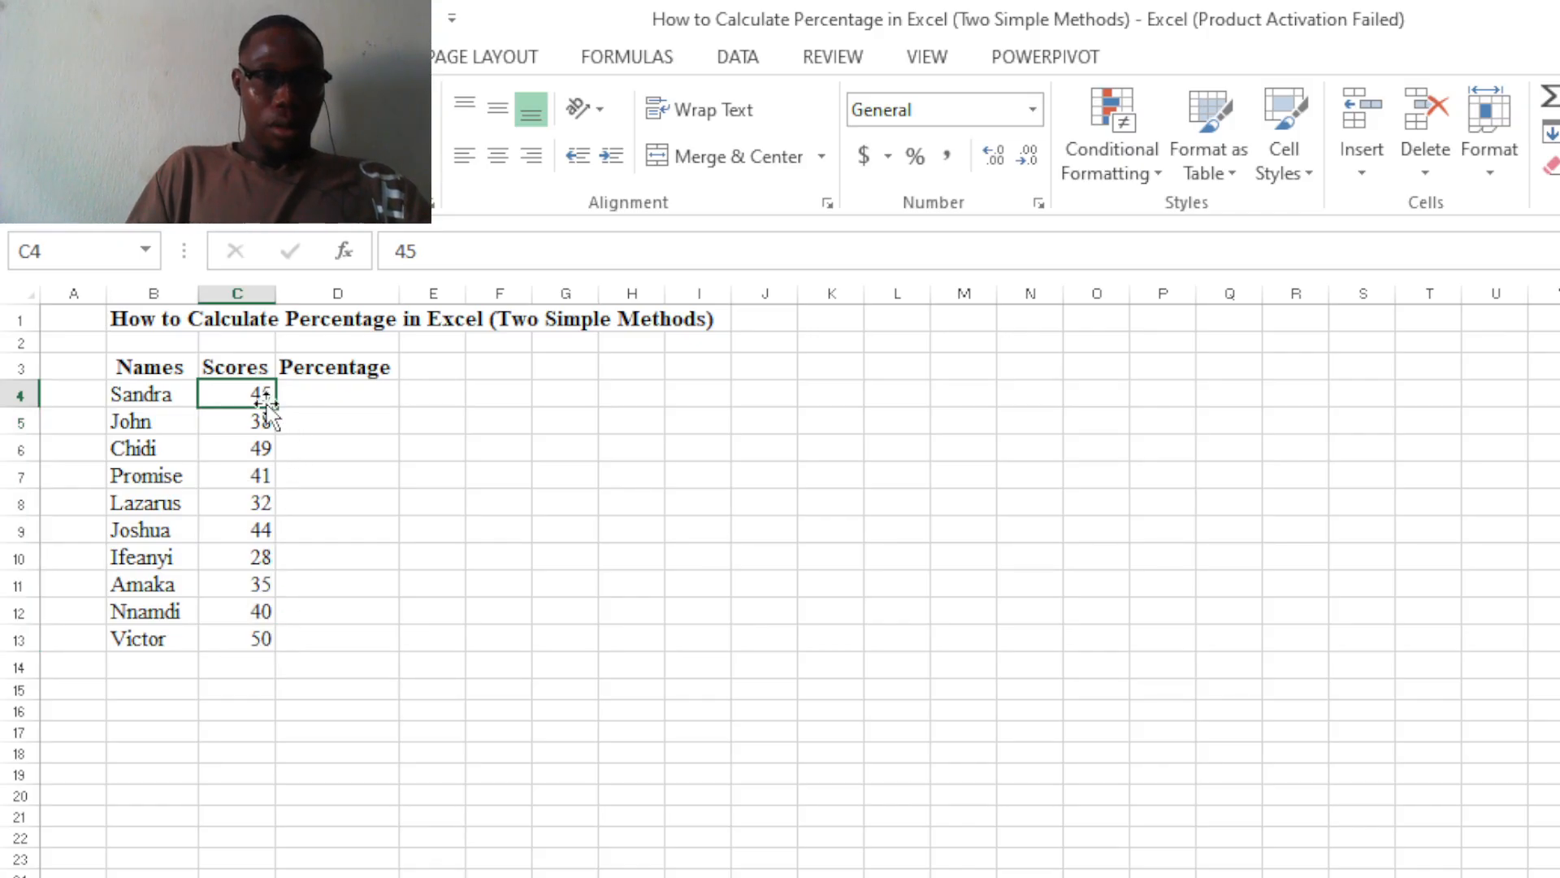
Fill the Percentage column D4:D13 by applying the column-wise % Total from Quick Analysis to the scores in C4:C13.
{"action": "key", "text": "shift+Down"}
{"action": "key", "text": "shift+Down"}
{"action": "key", "text": "shift+Down"}
{"action": "key", "text": "shift+Down"}
{"action": "key", "text": "shift+Down"}
{"action": "key", "text": "shift+Down"}
{"action": "key", "text": "shift+Down"}
{"action": "key", "text": "shift+Down"}
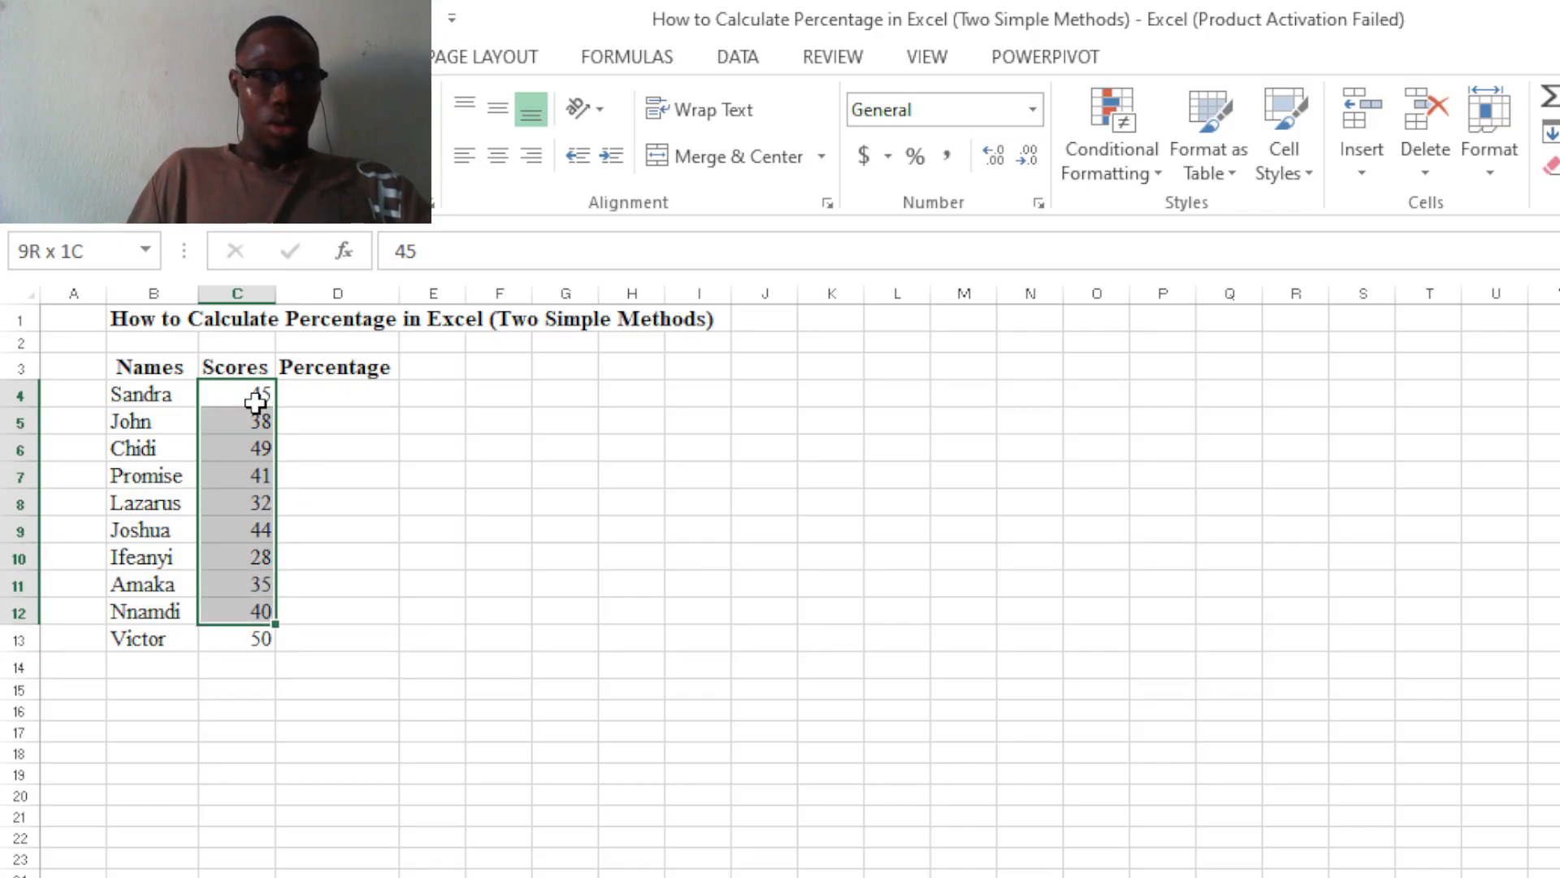
{"action": "key", "text": "shift+Down"}
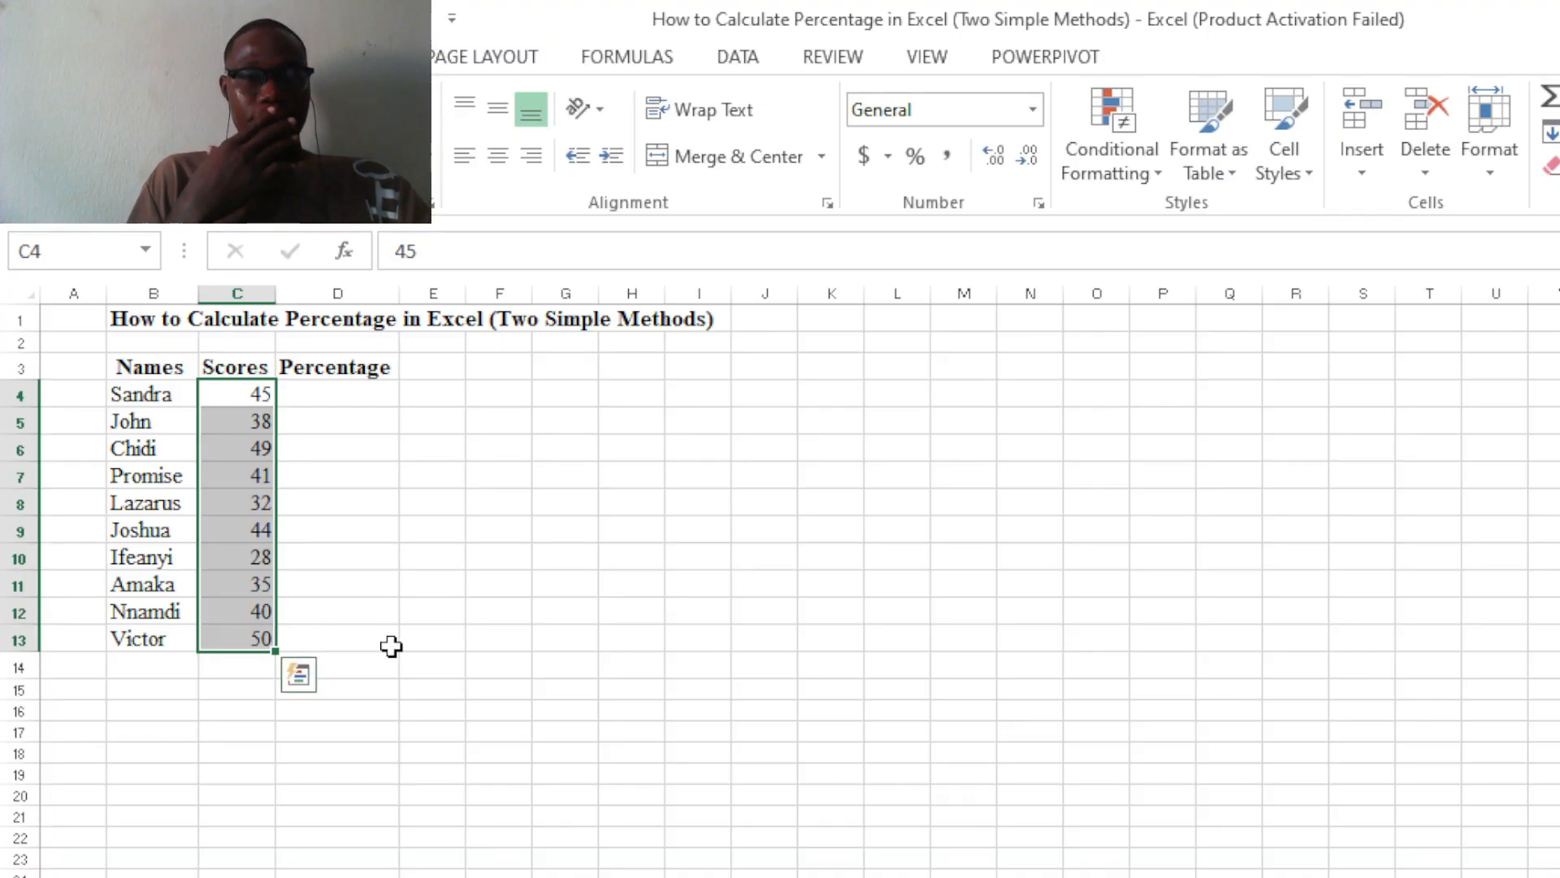
{"action": "left_click", "coordinate": [298, 674]}
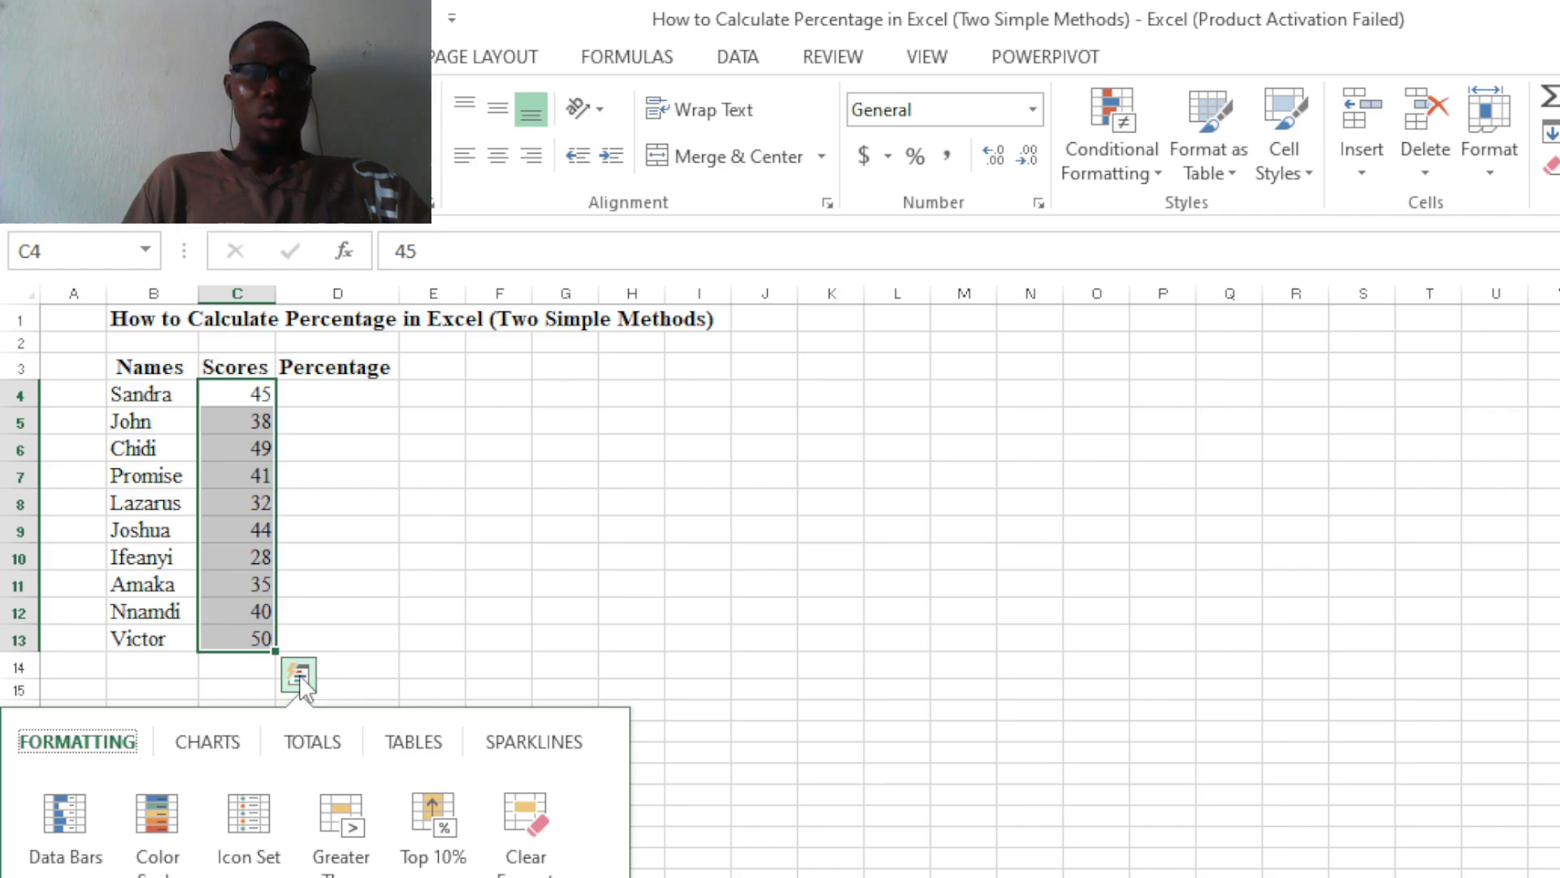
{"action": "left_click", "coordinate": [330, 750]}
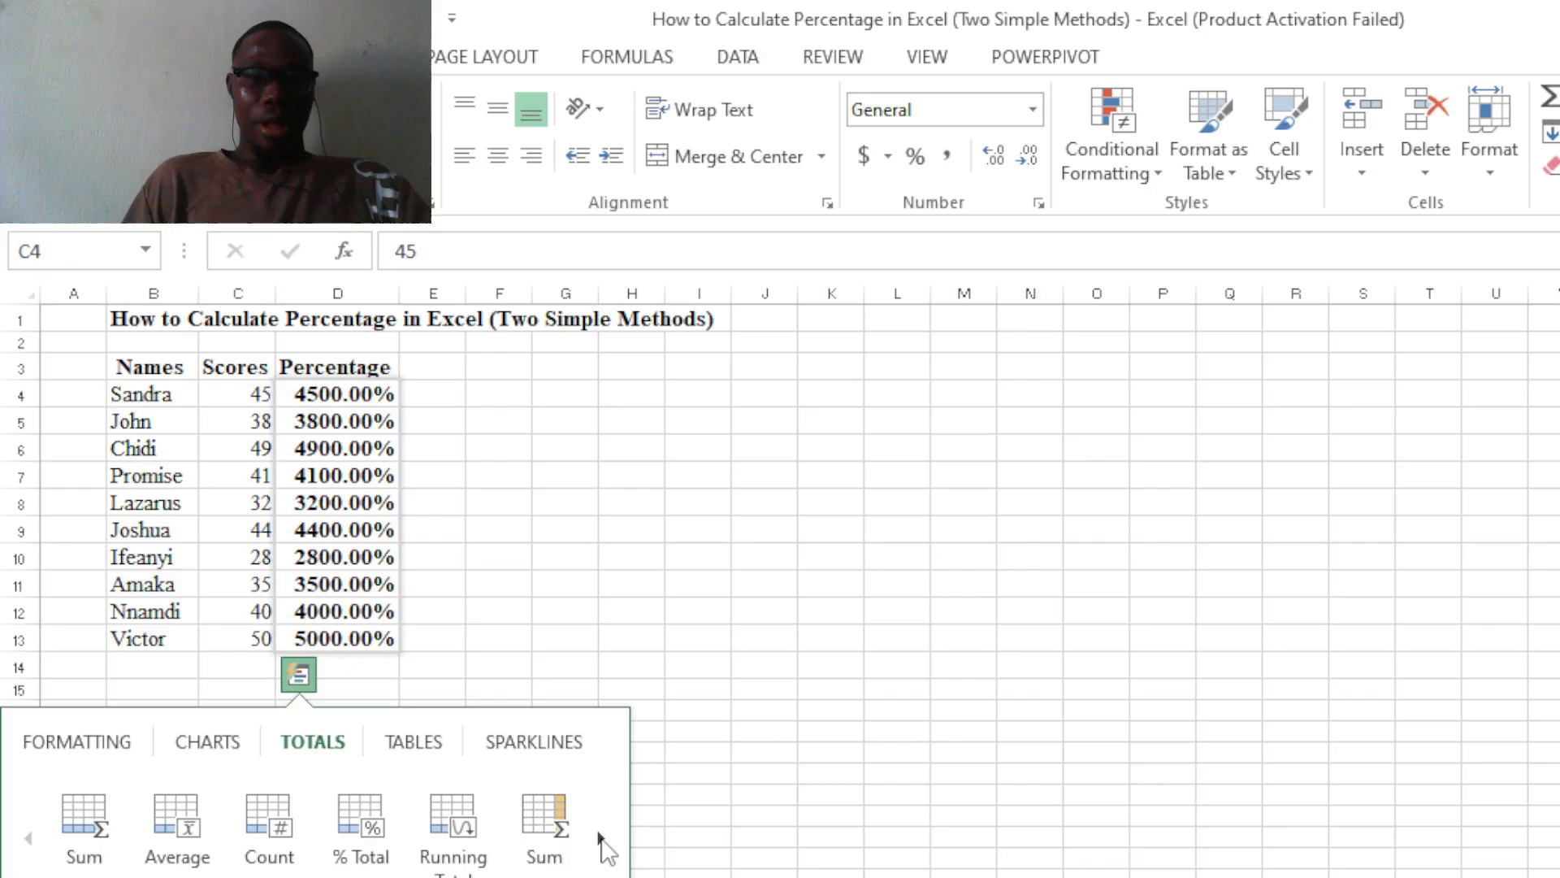
{"action": "left_click", "coordinate": [601, 841]}
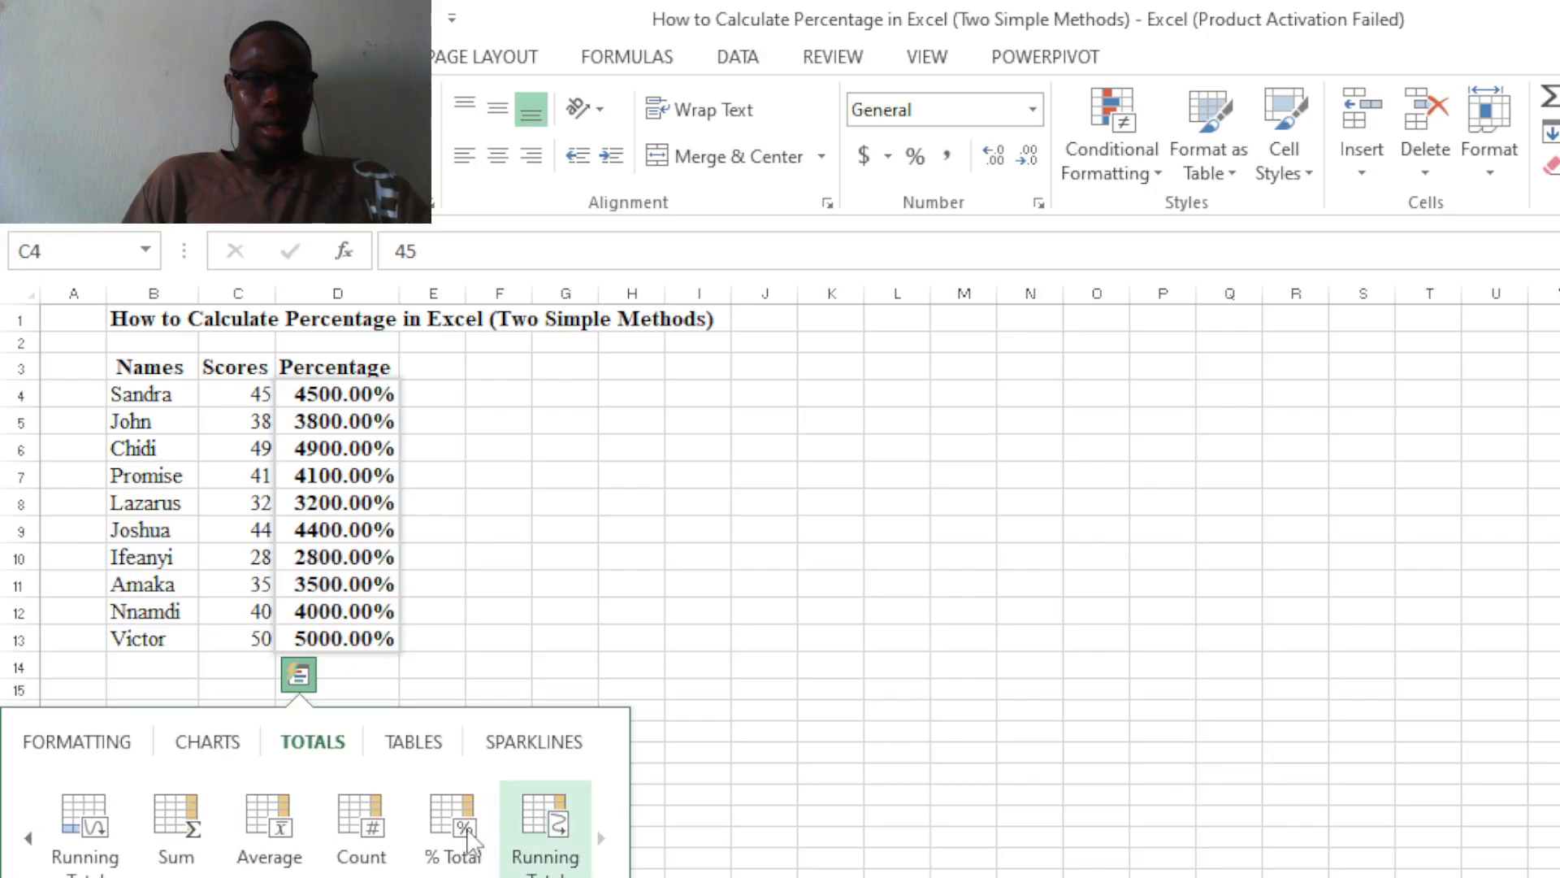
{"action": "left_click", "coordinate": [452, 853]}
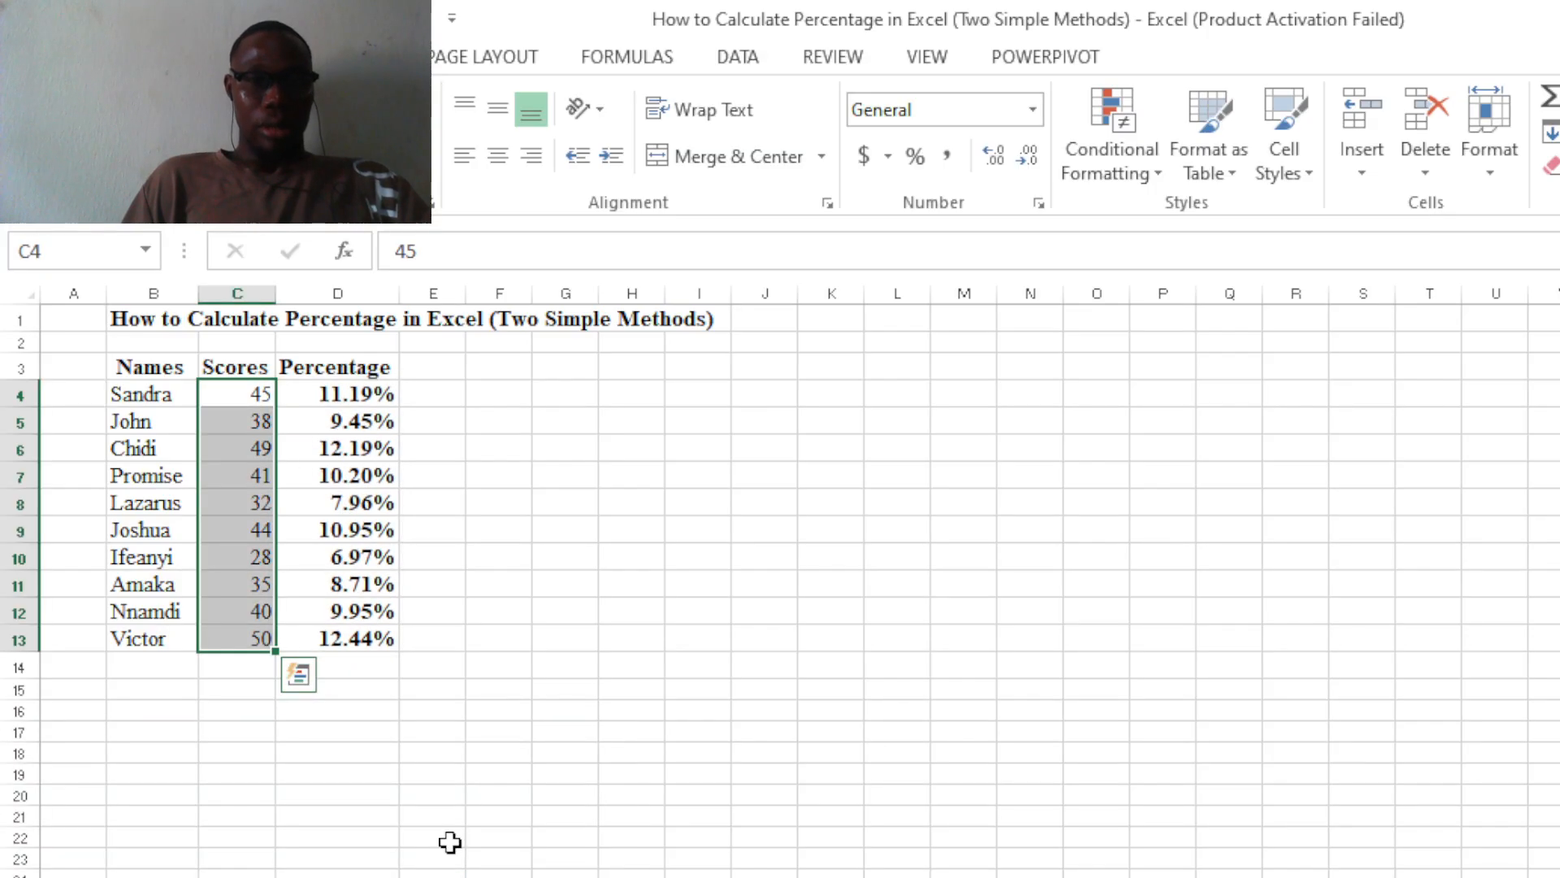